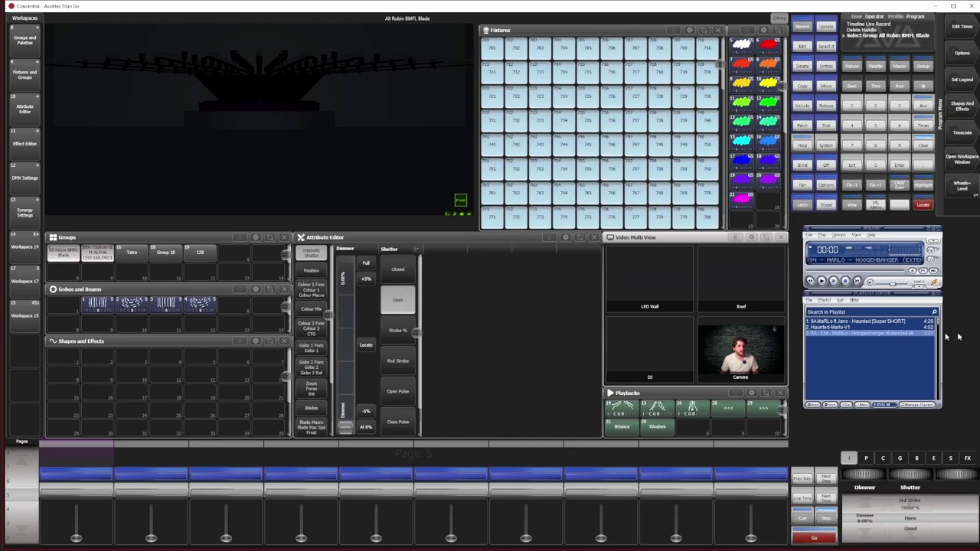
Locate the selected Robin BMFL Blade fixtures and start recording a new key frame shape.
click(924, 205)
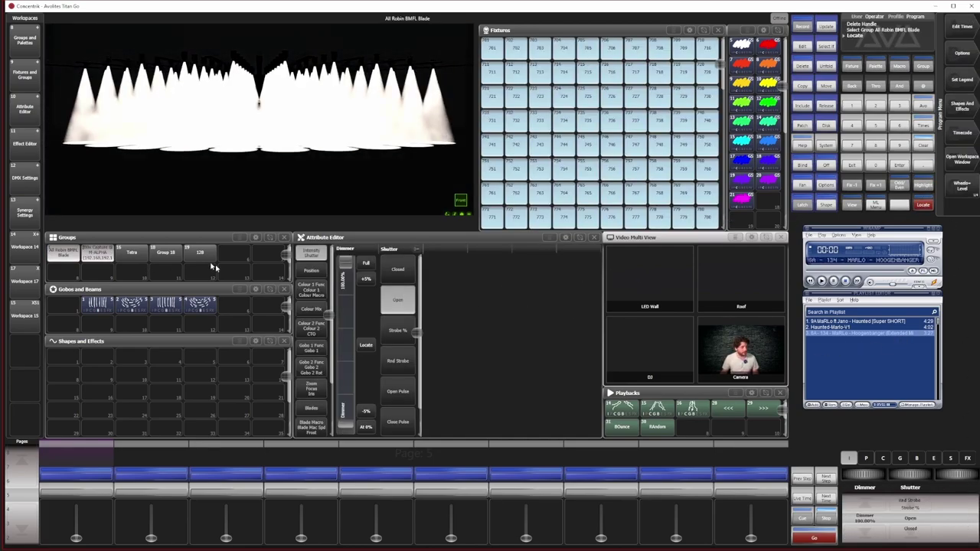
click(963, 105)
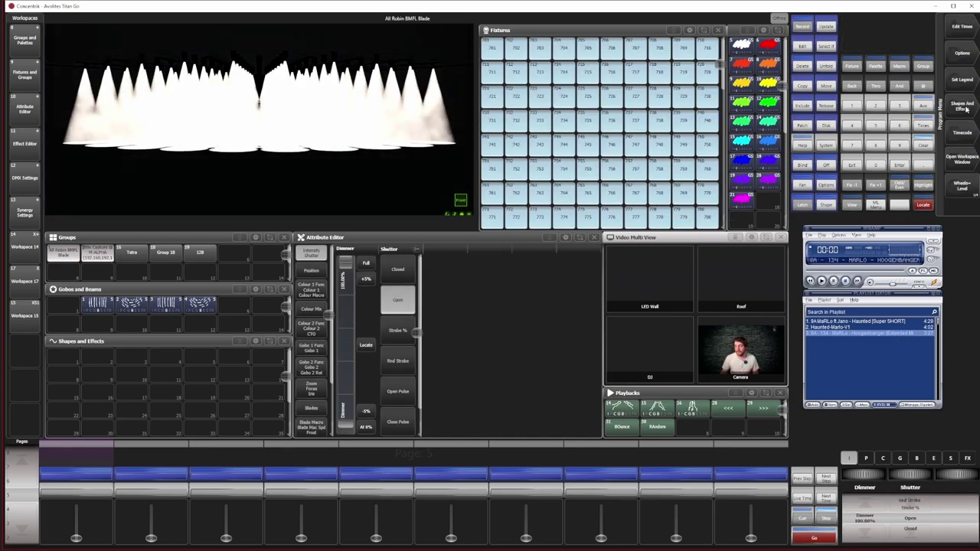
click(963, 79)
click(963, 26)
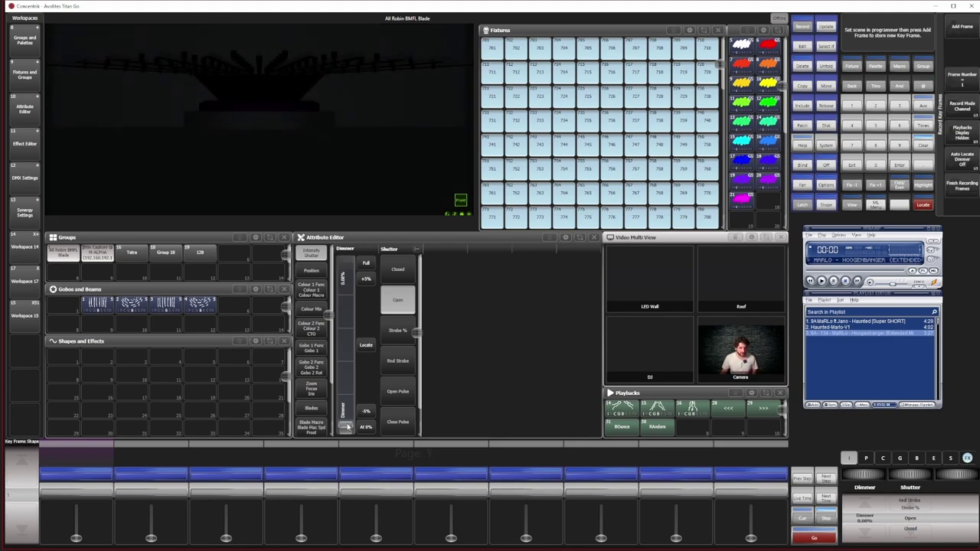
Give the fixtures a starting look with the dimmer at about 20%, the deep blue palette and the zoom at 100%.
drag(346, 426, 345, 392)
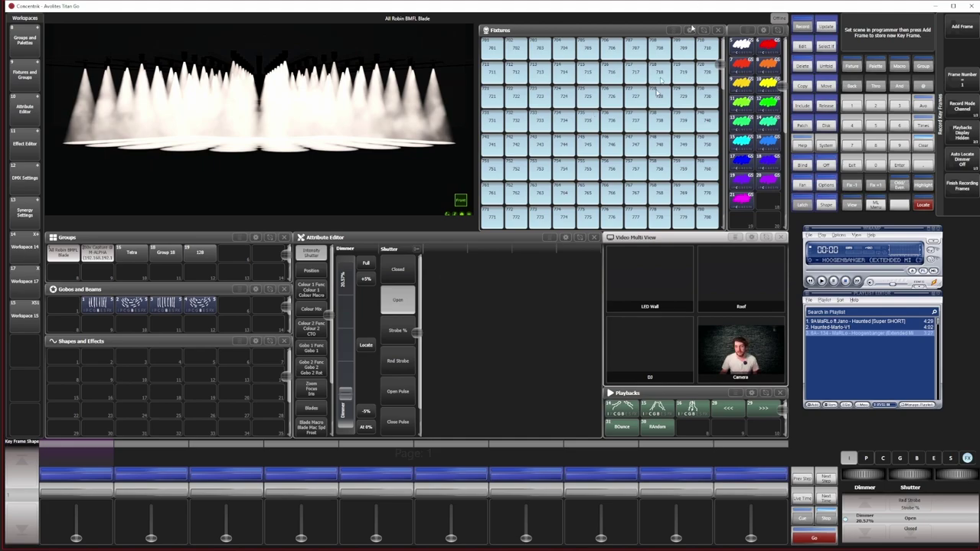
click(743, 158)
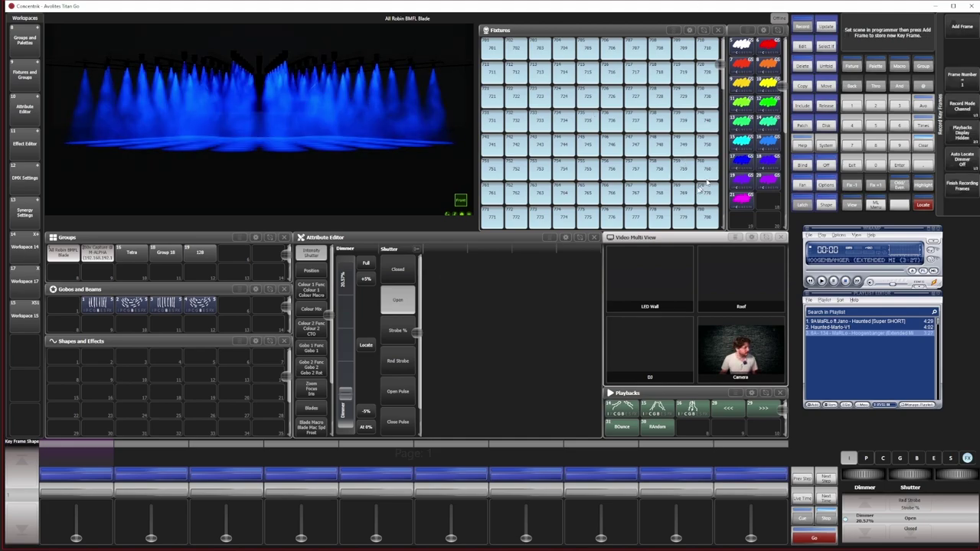
click(313, 408)
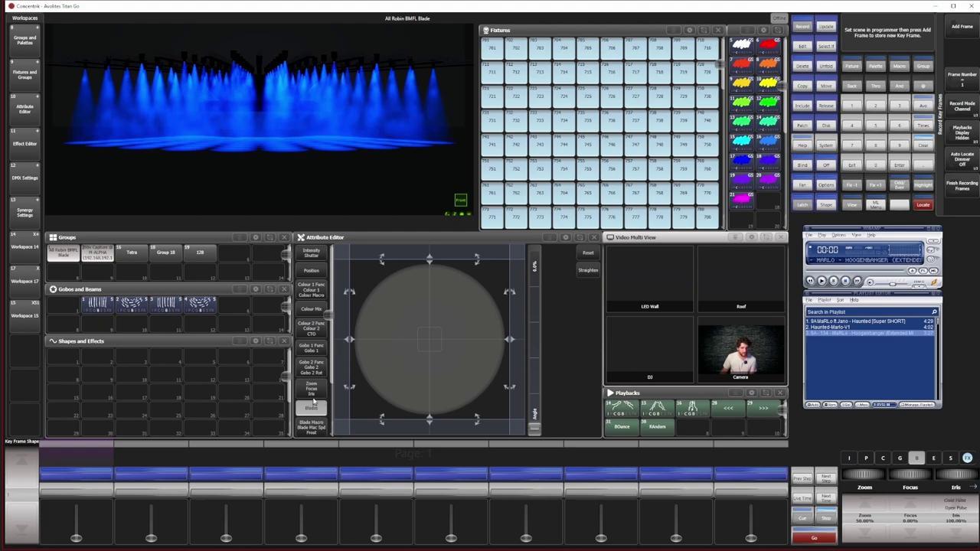
click(311, 388)
click(355, 273)
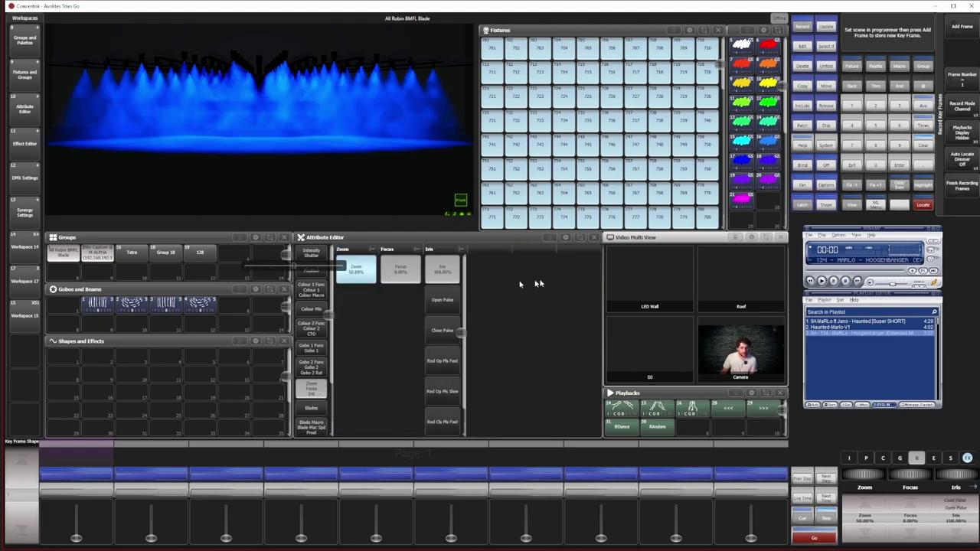
Push all four blades inward to frame a narrow upright rectangle and add it as key frame 1.
click(322, 409)
drag(350, 339, 409, 342)
drag(510, 340, 415, 341)
drag(429, 261, 430, 293)
drag(429, 414, 430, 375)
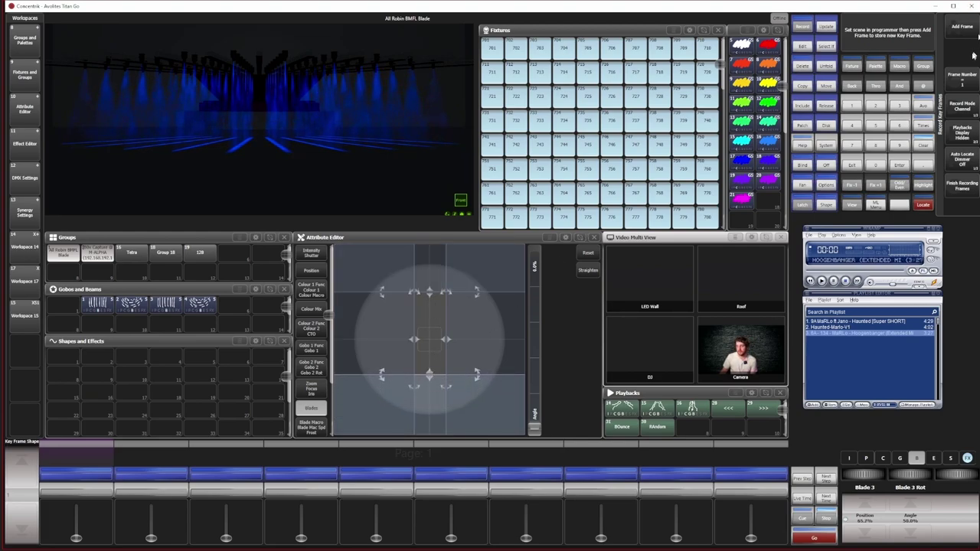
click(949, 46)
Retract the upper and lower blades to 0% for key frame 2, and set the blade angle to 100% for key frame 3.
drag(431, 290, 431, 260)
drag(430, 375, 431, 420)
click(959, 28)
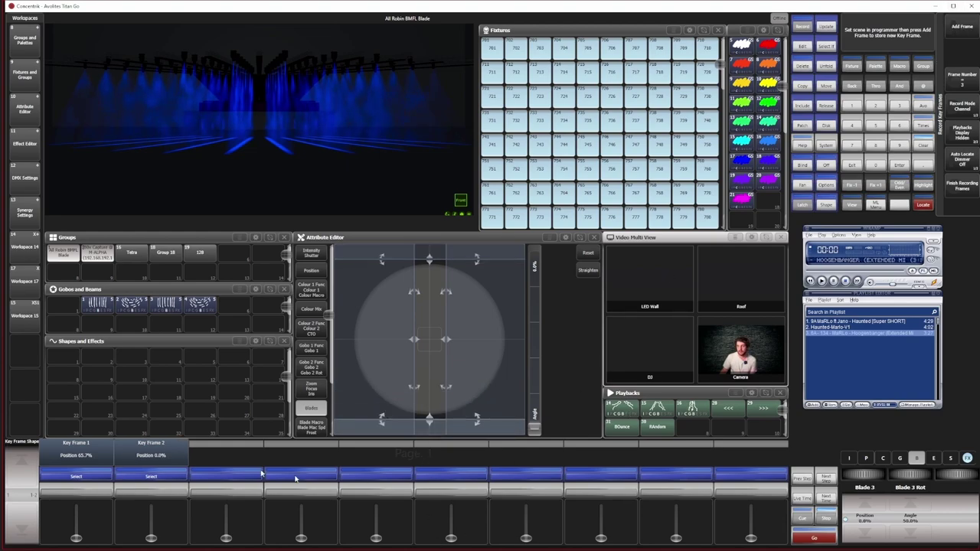
drag(537, 433, 534, 253)
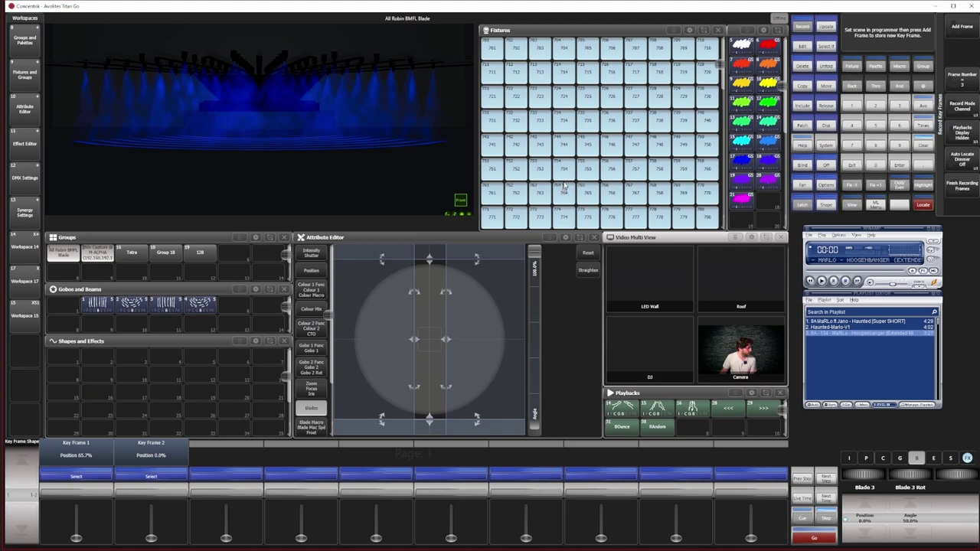
click(963, 30)
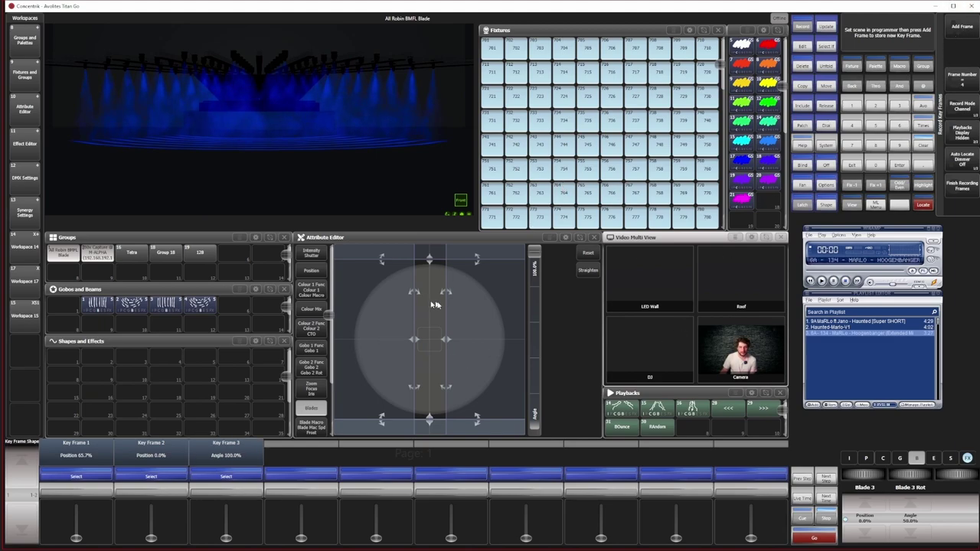
Adjust the side blades to add key frame 4 at position 75.9% and key frame 5 at position 91.0%.
mouse_move(449, 338)
mouse_down()
mouse_move(401, 340)
mouse_move(416, 348)
mouse_move(449, 343)
mouse_up()
click(962, 27)
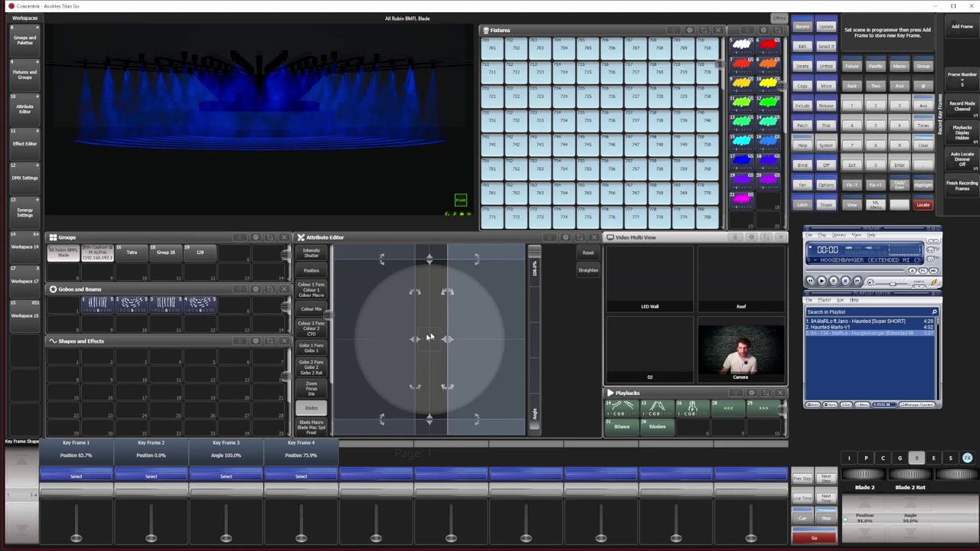
click(968, 34)
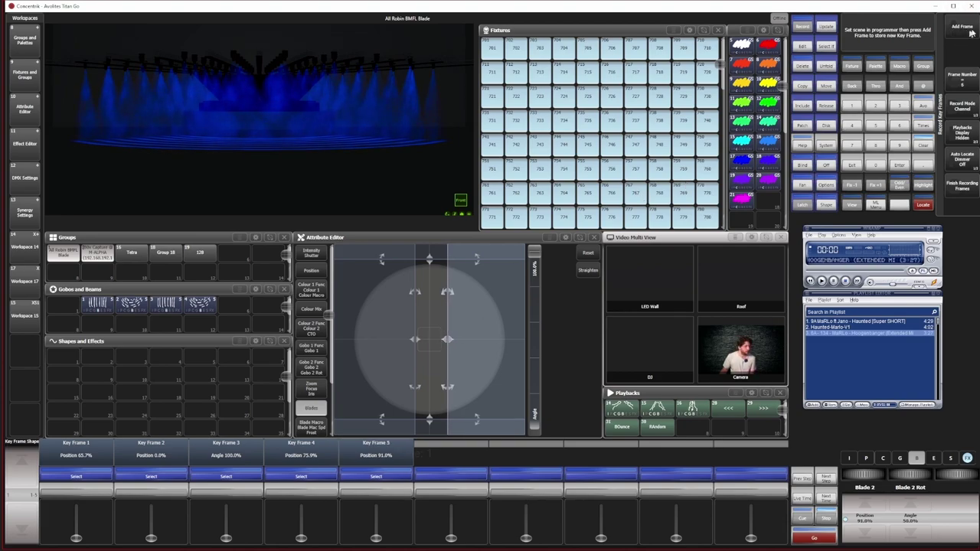
Add key frame 6 with the blade angle at 0%, and a magenta key frame 7 with the angle at 100%.
drag(528, 259, 536, 468)
click(953, 34)
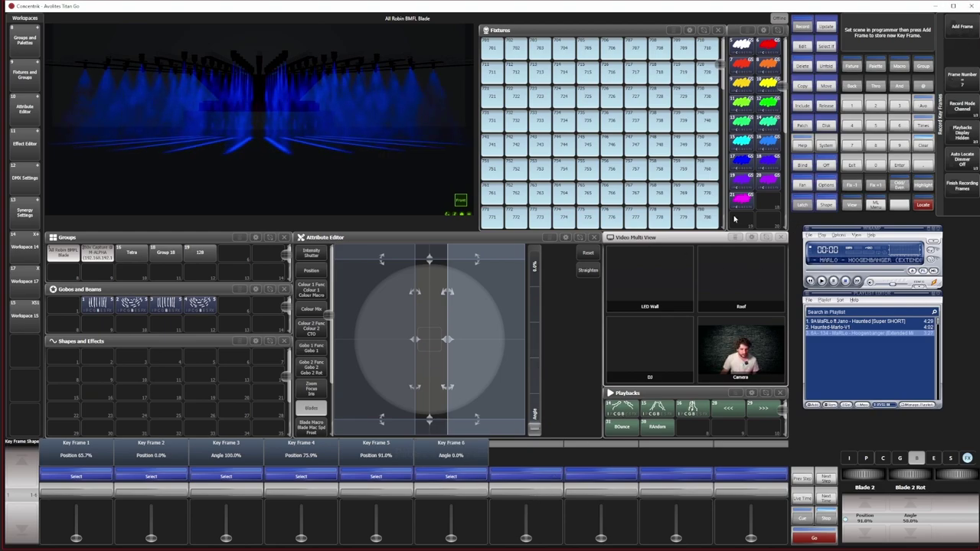
click(740, 201)
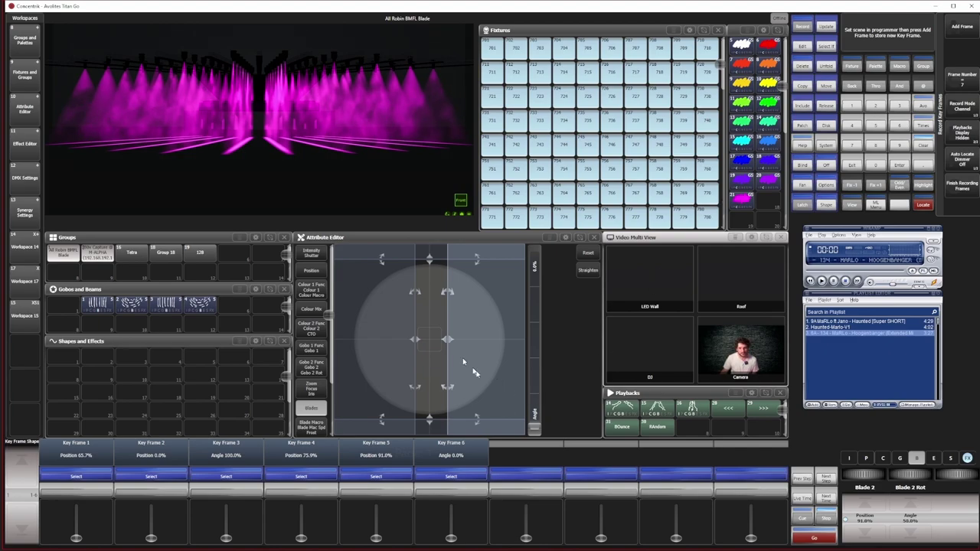
drag(536, 433, 538, 183)
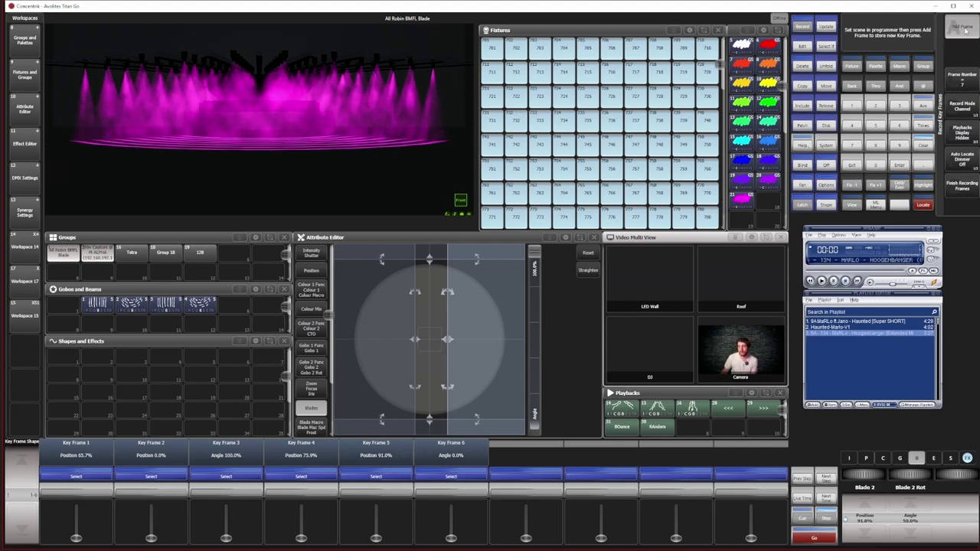
click(963, 30)
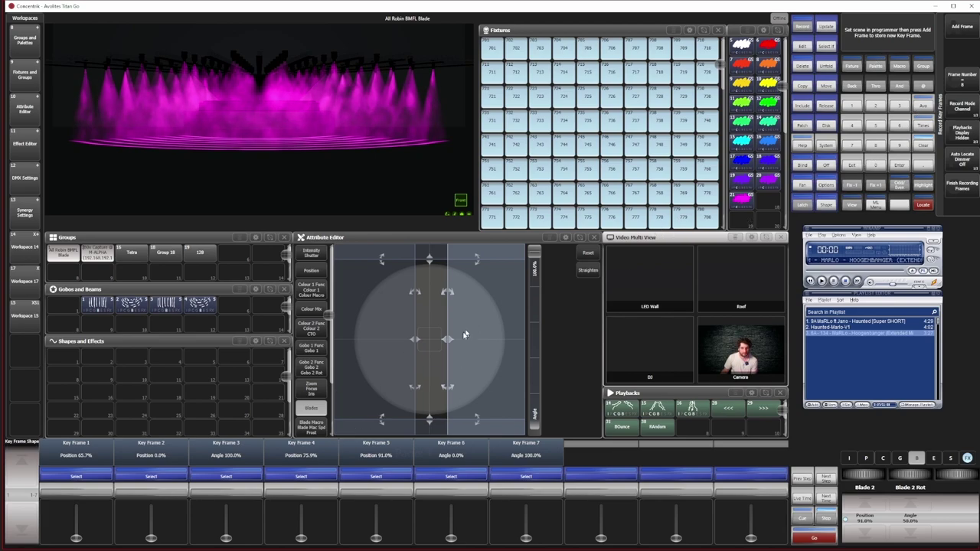
Shift the side blades to add key frame 8 at position 87.4% and key frame 9 at position 89.0%.
drag(448, 340, 408, 340)
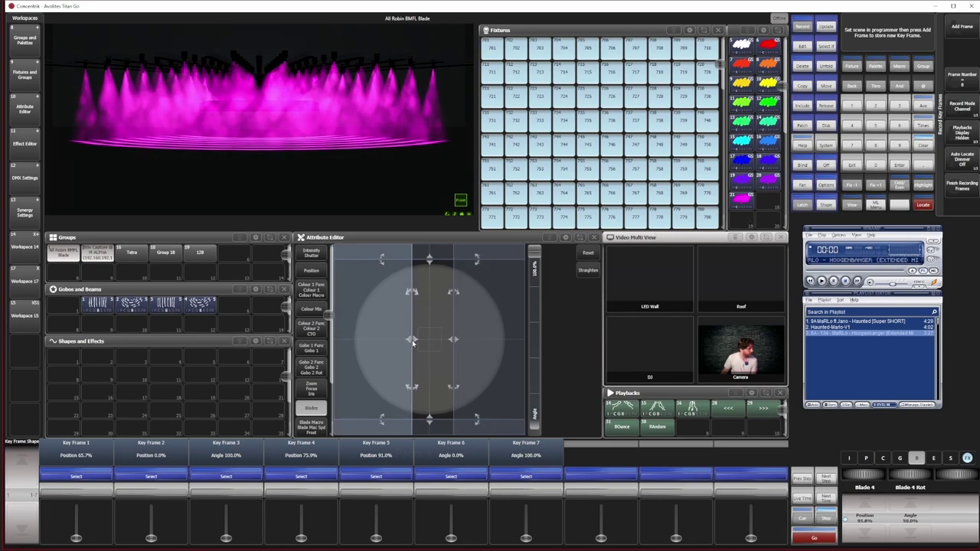
click(966, 34)
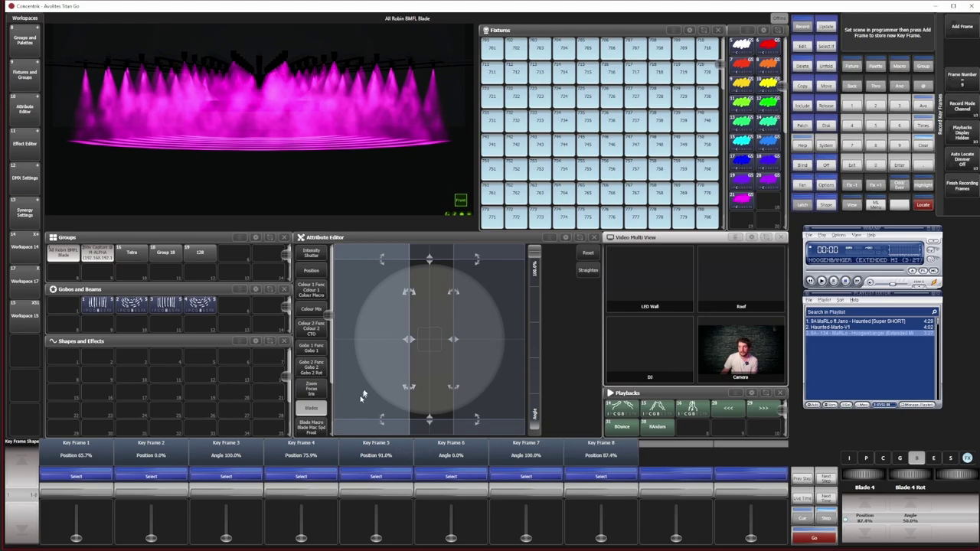
mouse_move(409, 340)
mouse_down()
mouse_move(449, 342)
mouse_move(435, 349)
mouse_up()
click(966, 30)
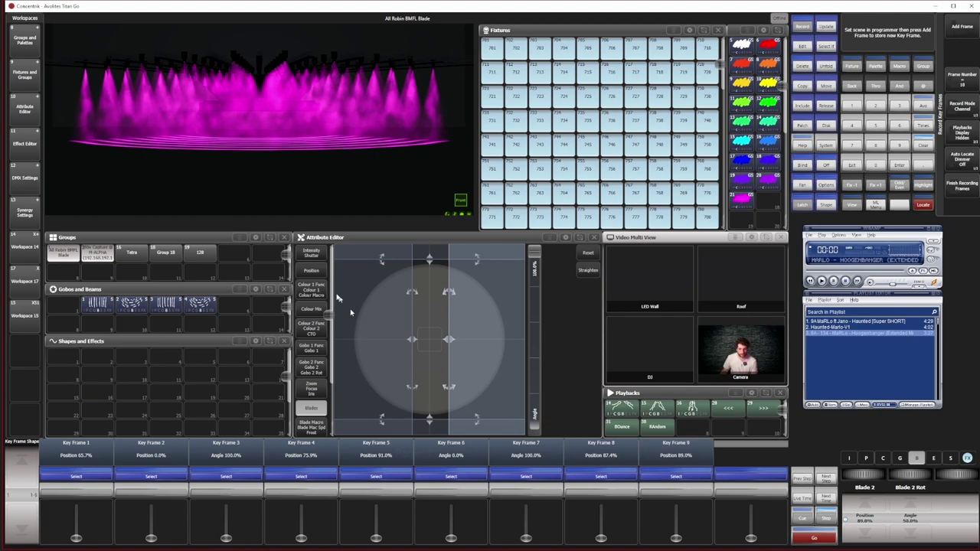
Change the fixtures to cyan and retract all the blades fully.
click(744, 147)
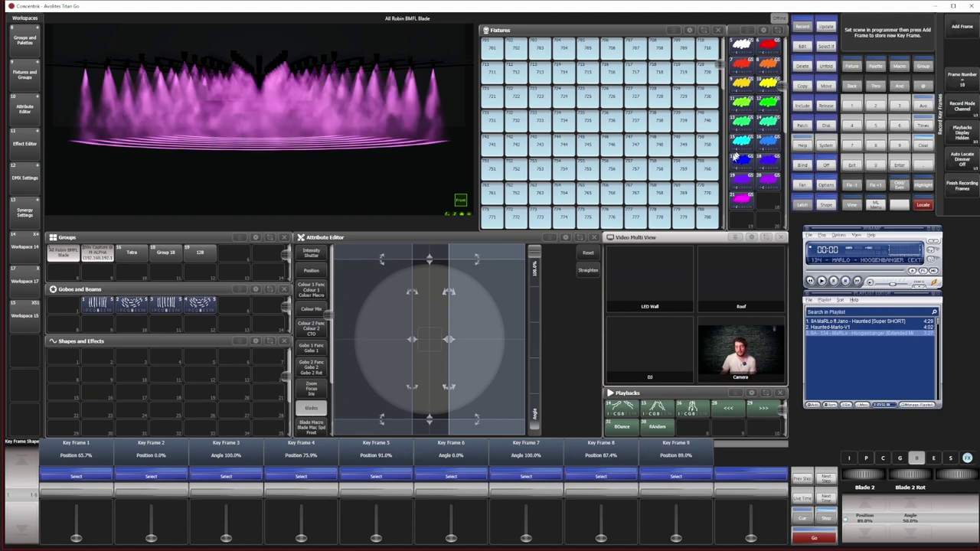
drag(412, 342, 346, 342)
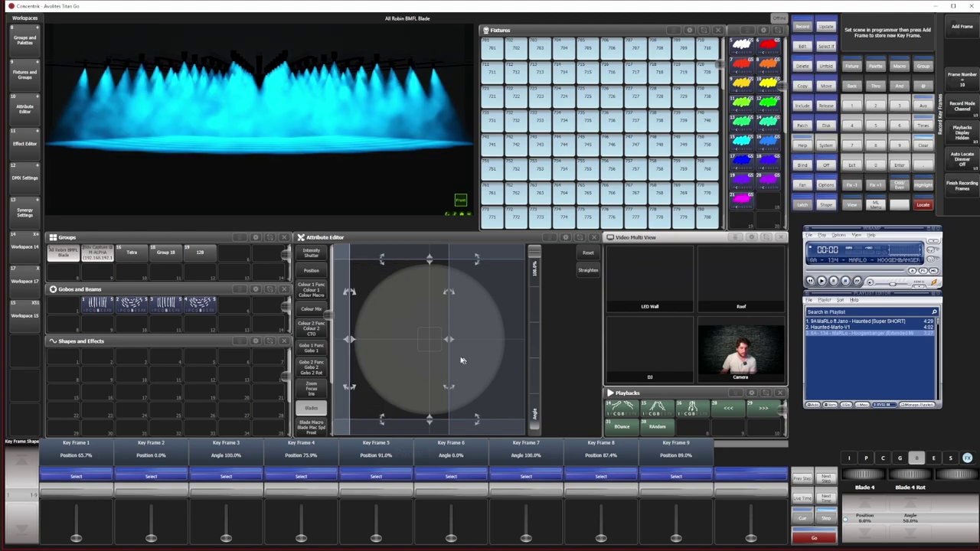
drag(451, 337, 515, 341)
drag(427, 413, 432, 436)
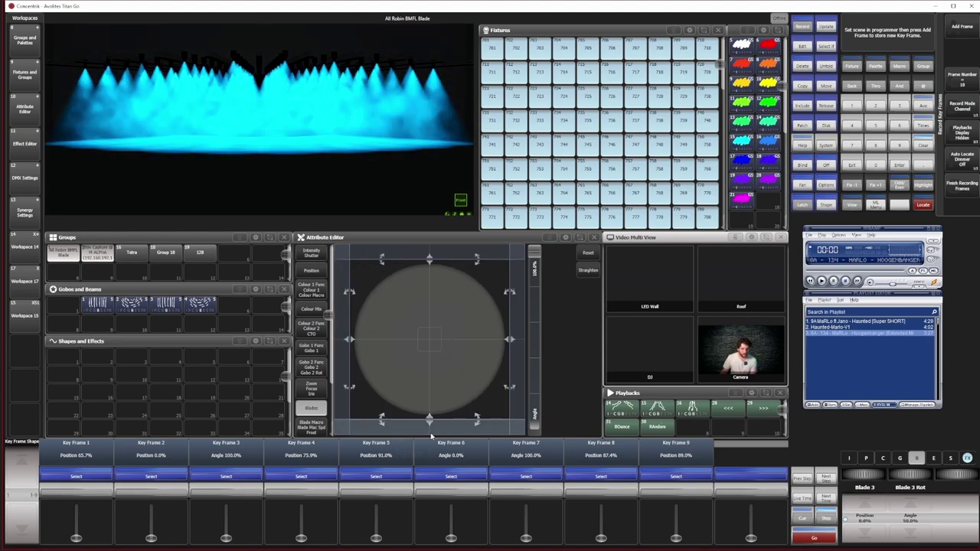
click(428, 264)
Narrow the zoom to about 16% and add the cyan look as key frame 10.
click(311, 389)
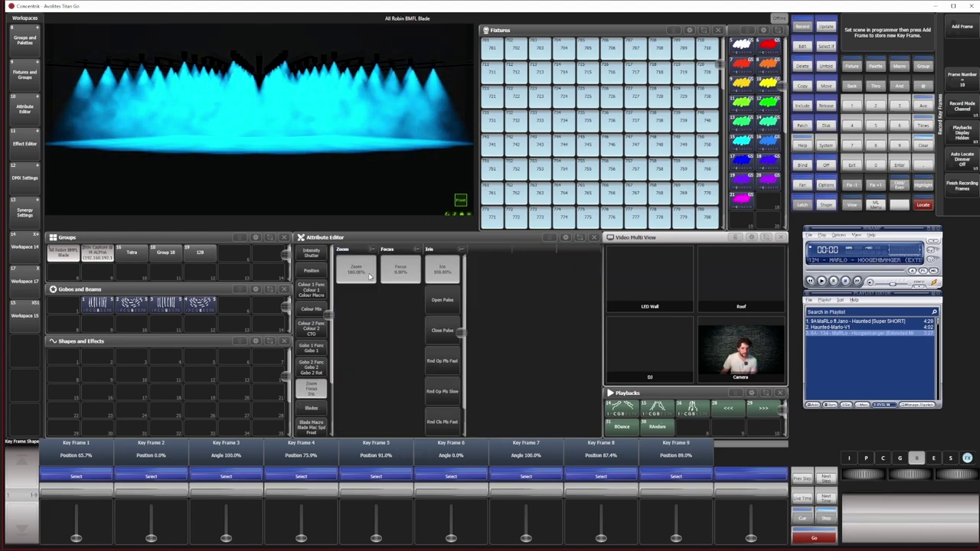
drag(338, 272, 277, 276)
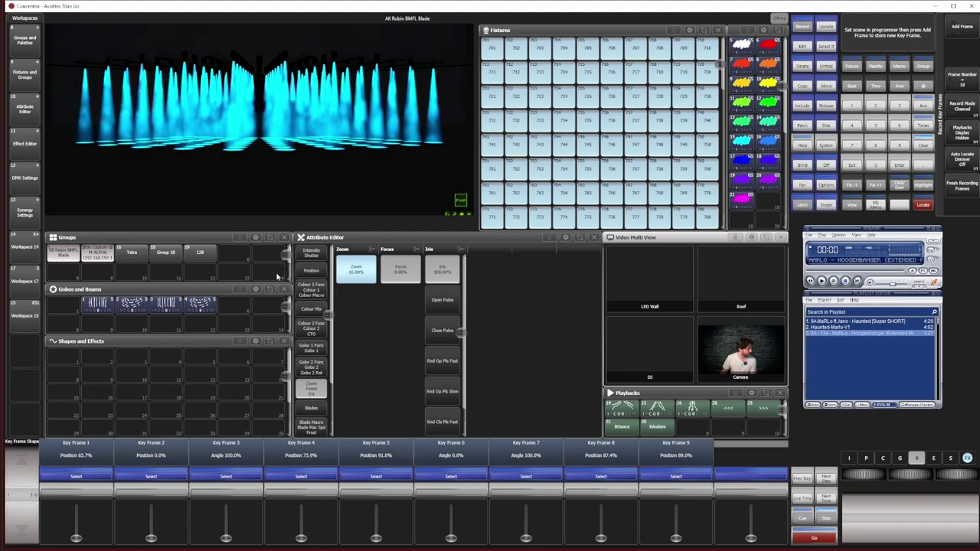
click(962, 26)
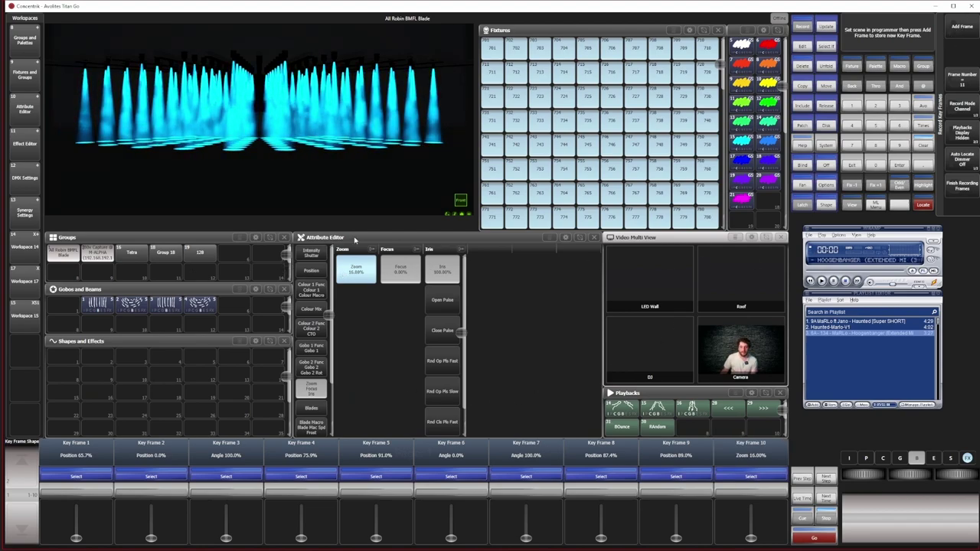
Leave key frame recording and shrink the Effect Editor window so the fixtures and Capture visualiser fit beside it.
click(852, 165)
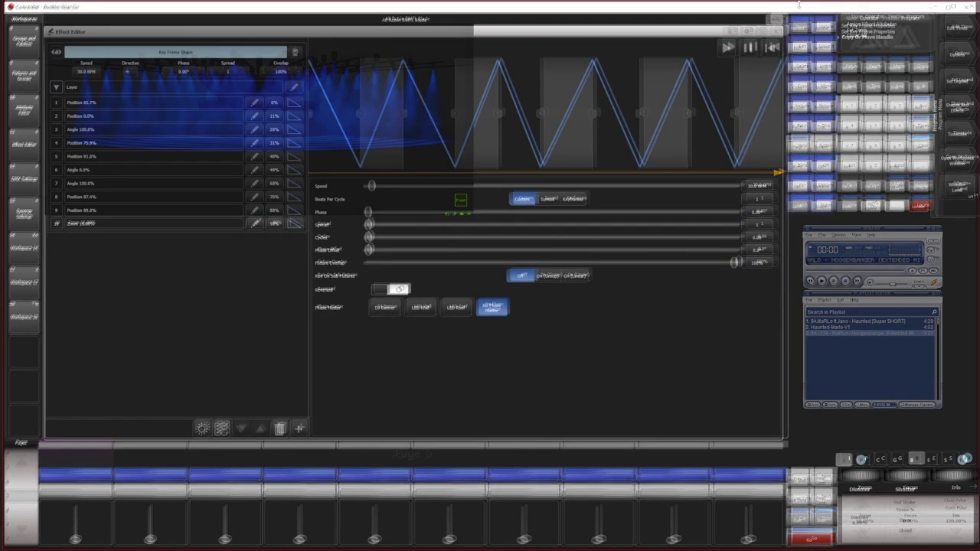
click(764, 31)
drag(93, 51, 451, 405)
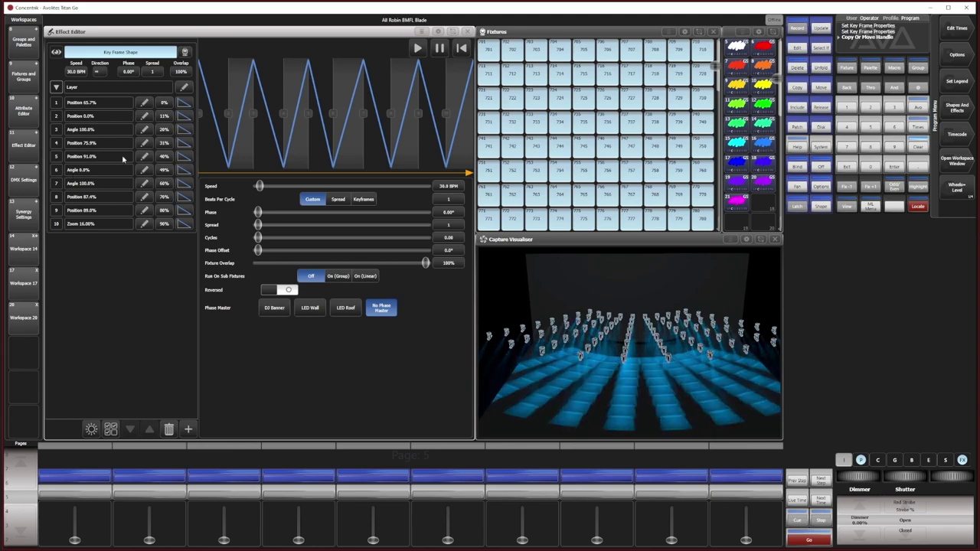
Set the key frame shape's spread to 8.
click(153, 72)
text(8)
key(Return)
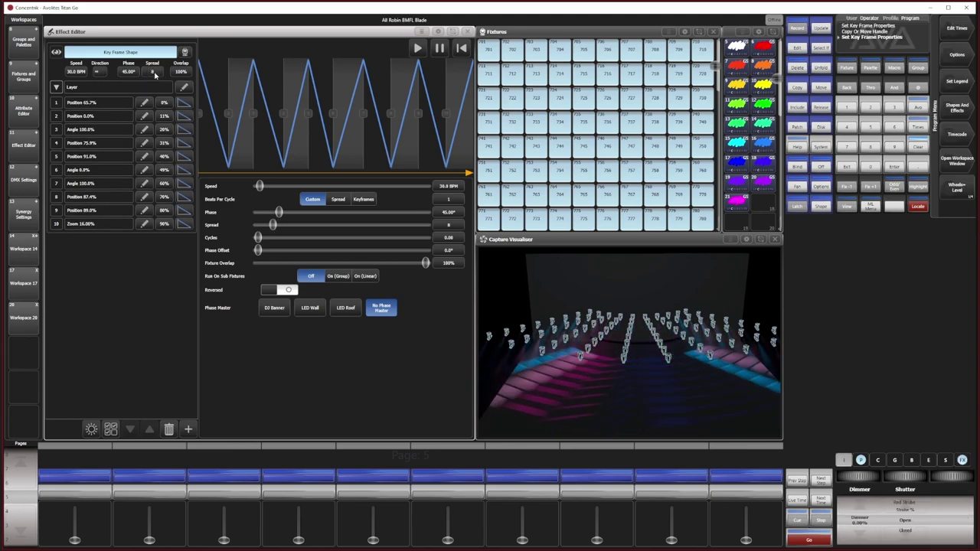
Set the shape direction to the two-way horizontal option and record it as a cue on the second playback fader.
click(100, 71)
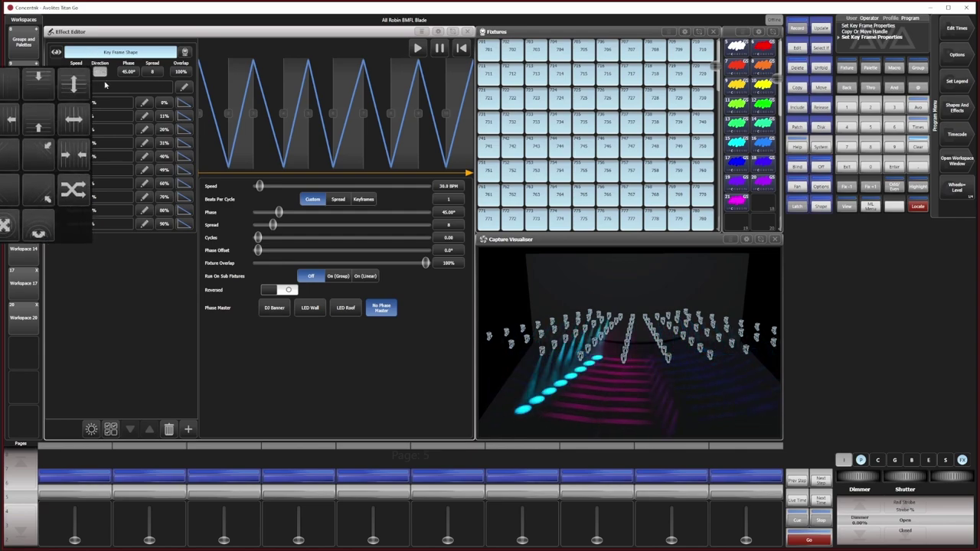
click(73, 118)
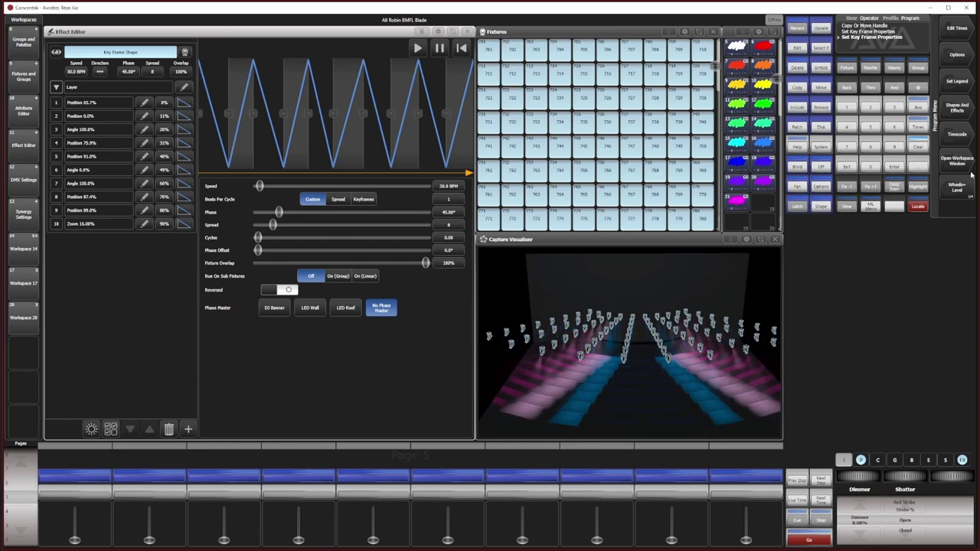
click(796, 32)
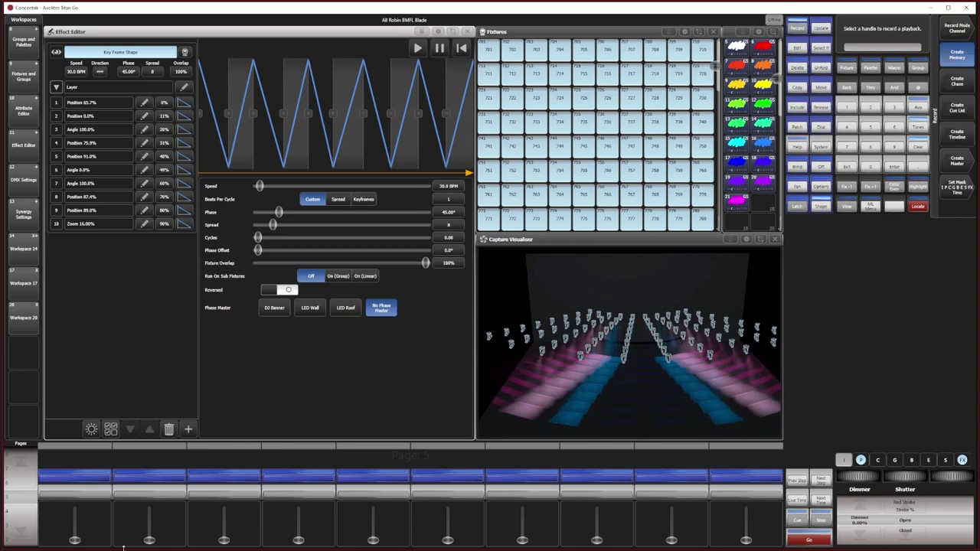
click(151, 476)
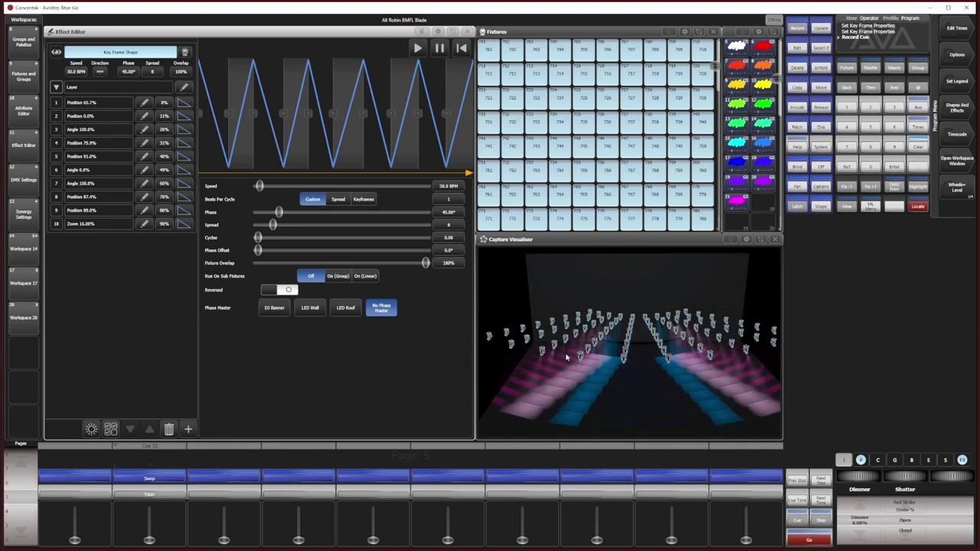
Set the shape direction to downward and record it as a cue on the third playback fader.
click(100, 71)
click(39, 77)
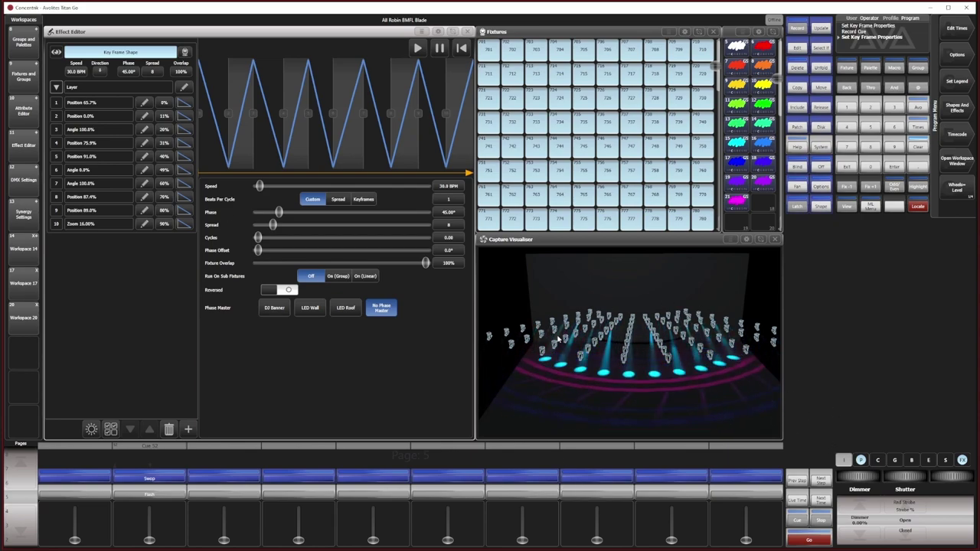
click(798, 28)
click(224, 479)
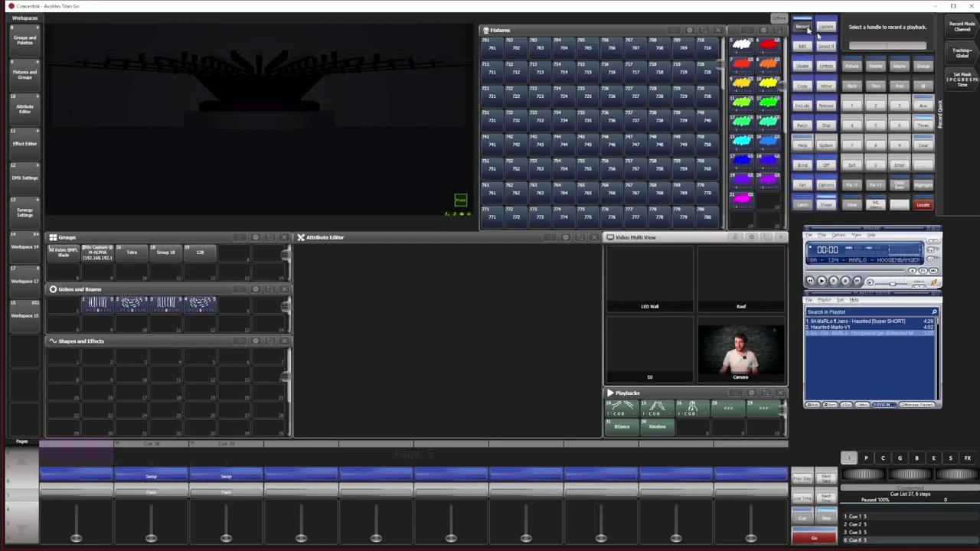
Record a new timeline on the fourth playback fader and link it to the timecode of the quietly playing third playlist track.
click(802, 26)
click(962, 132)
click(305, 458)
double_click(845, 334)
drag(895, 288, 884, 287)
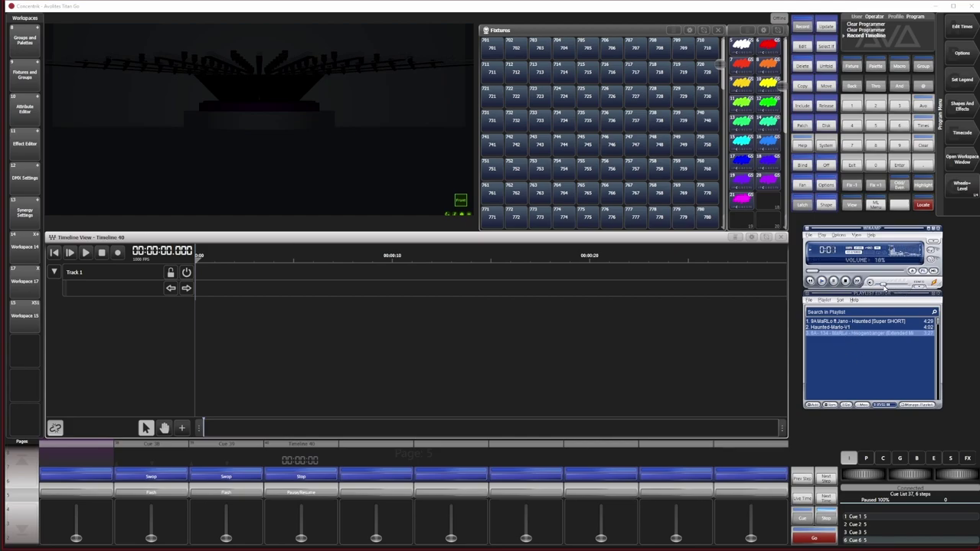
click(55, 428)
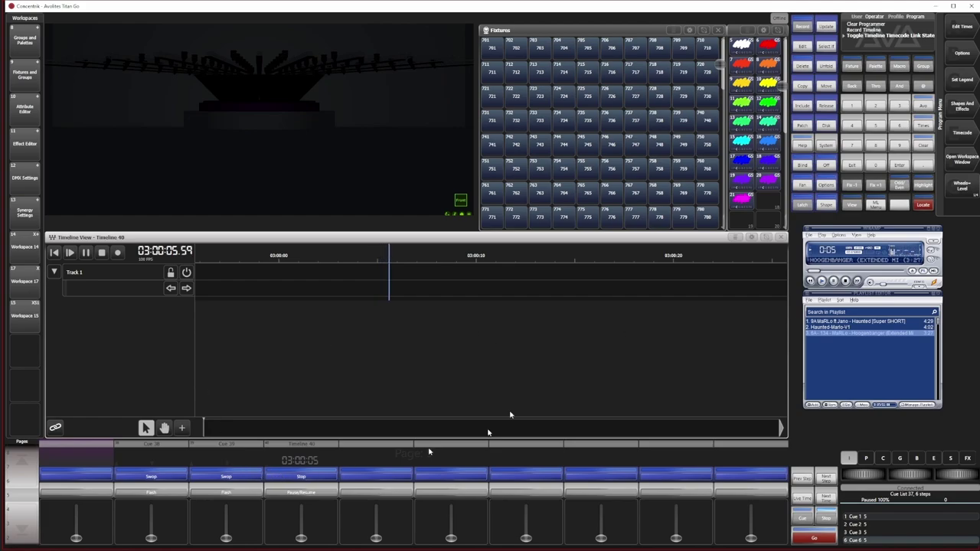
Set Cue 38's shape and effect speed to On Fader and its shape size to Fixed, and release the running playbacks.
click(158, 459)
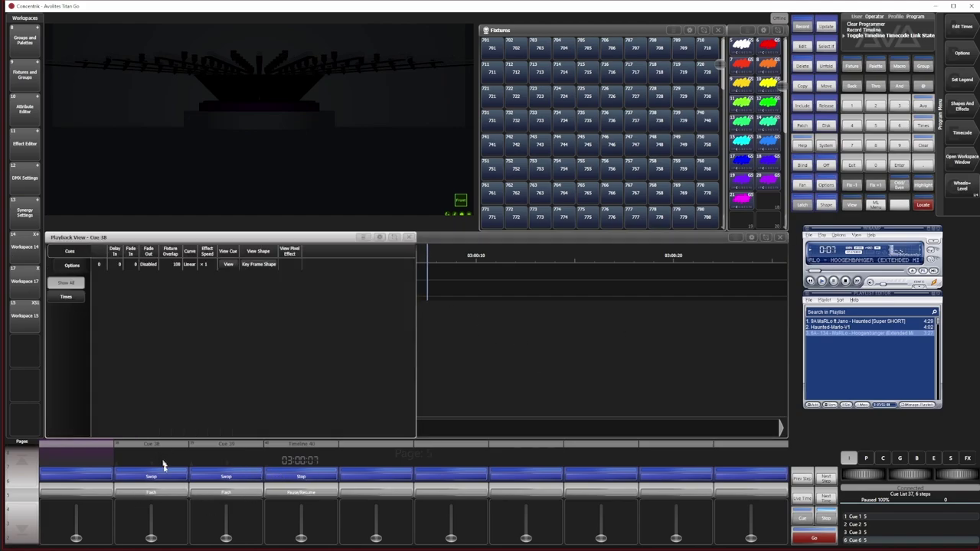
drag(151, 538, 159, 478)
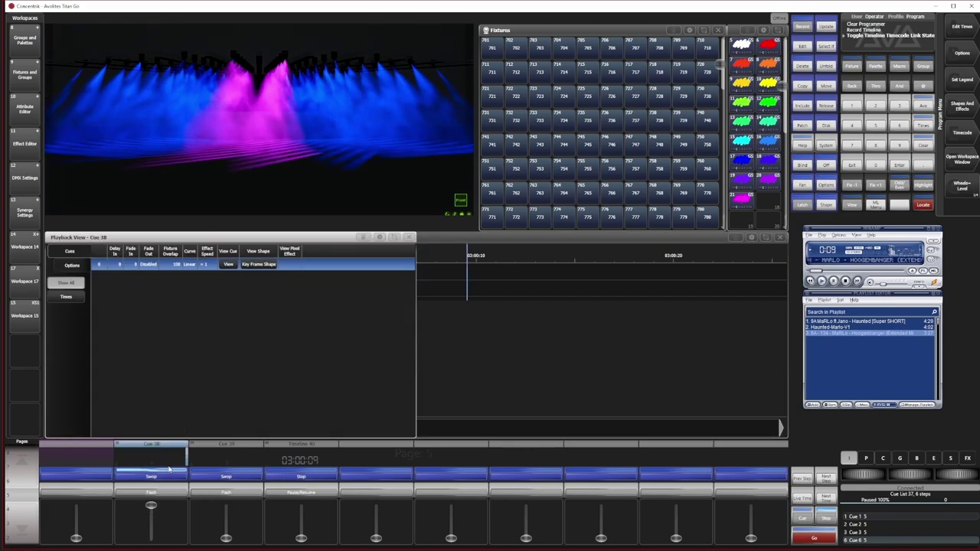
click(163, 456)
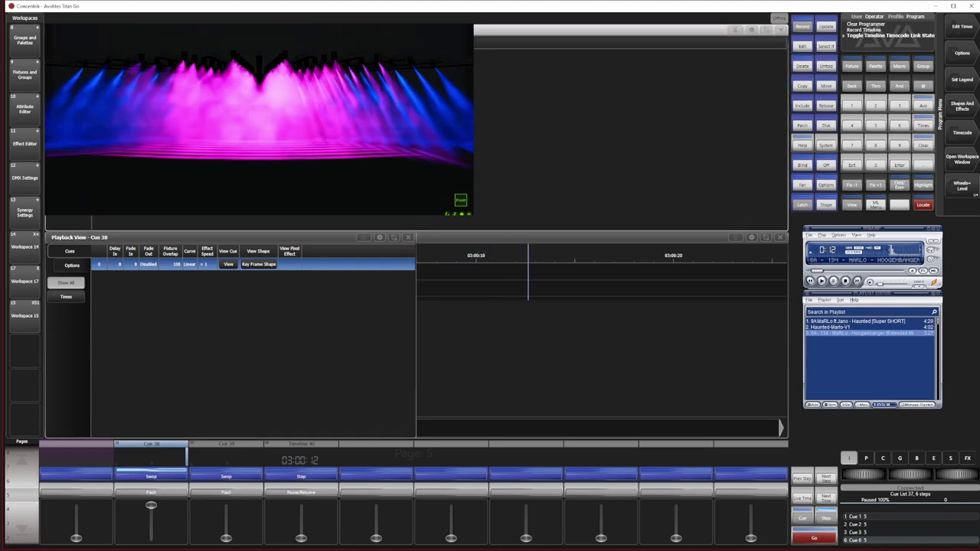
click(780, 29)
click(150, 464)
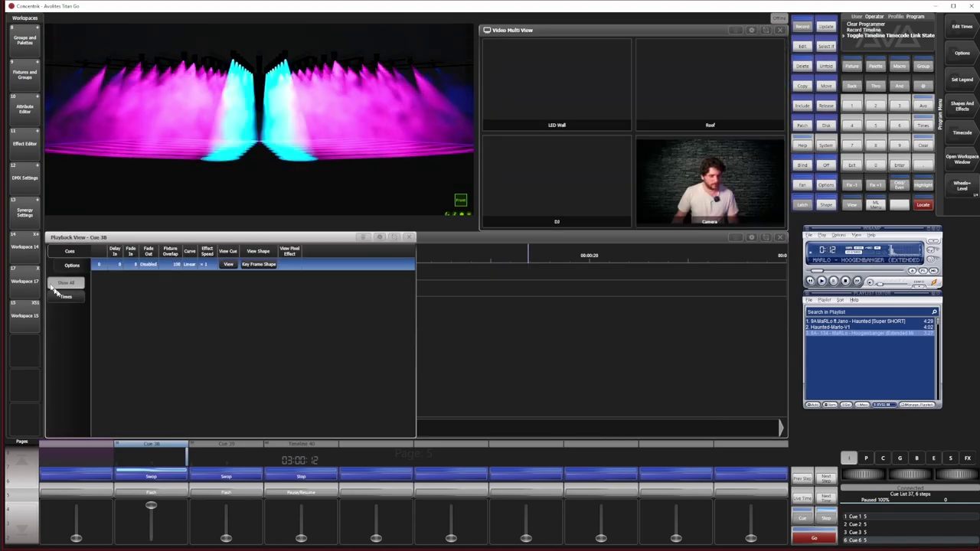
click(72, 266)
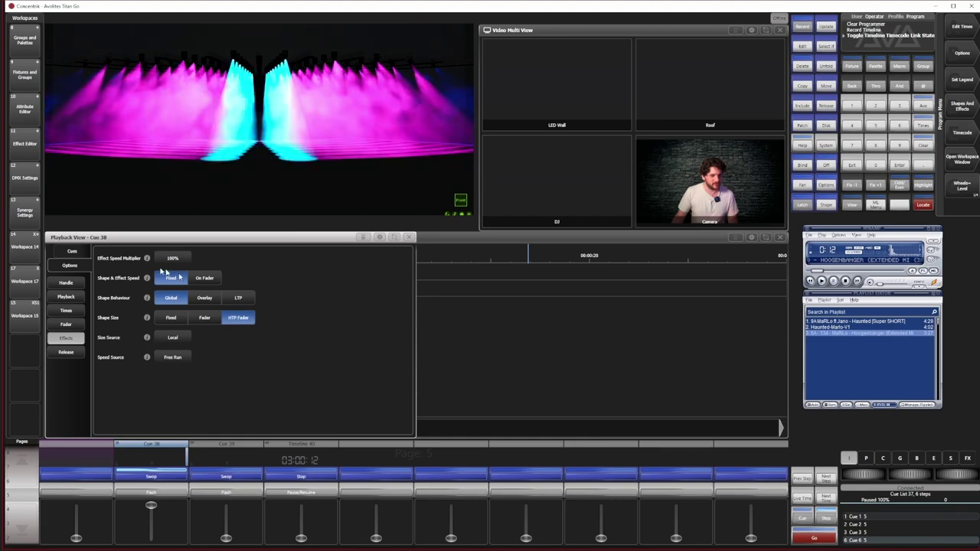
click(204, 278)
click(172, 317)
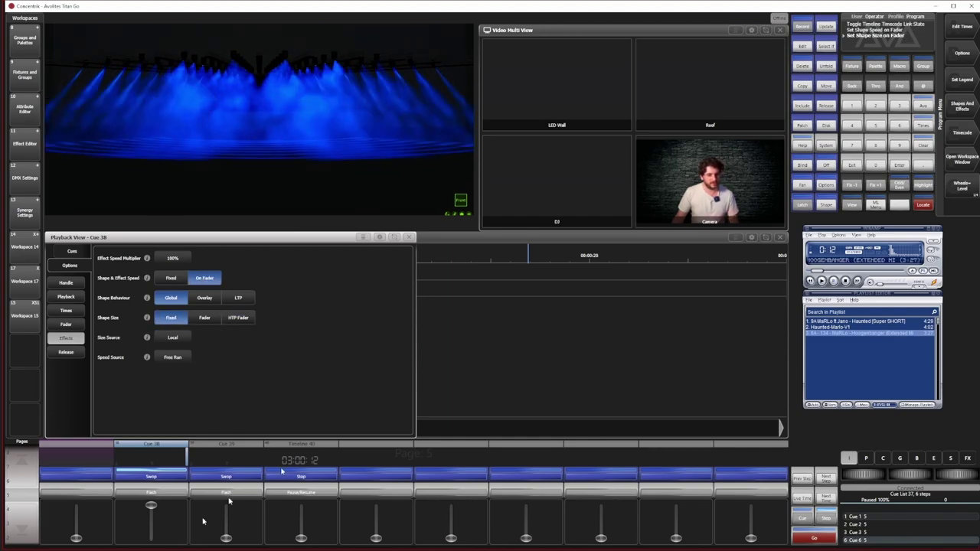
double_click(827, 106)
mouse_move(148, 540)
mouse_down()
mouse_move(159, 507)
mouse_move(148, 514)
mouse_move(154, 536)
mouse_up()
Set Cue 39's shape size to Fixed and its shape and effect speed to On Fader, and test it on its fader.
drag(227, 537, 228, 465)
click(257, 452)
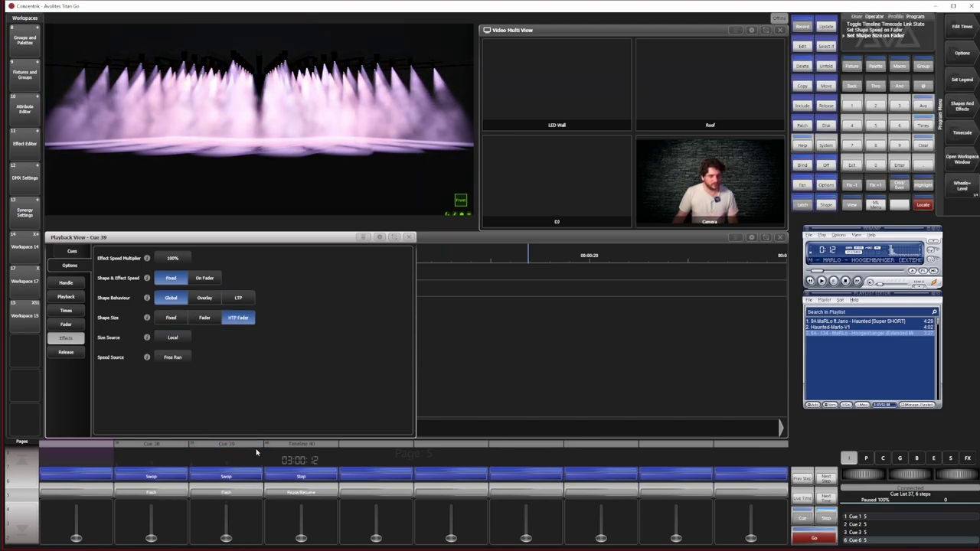
click(173, 320)
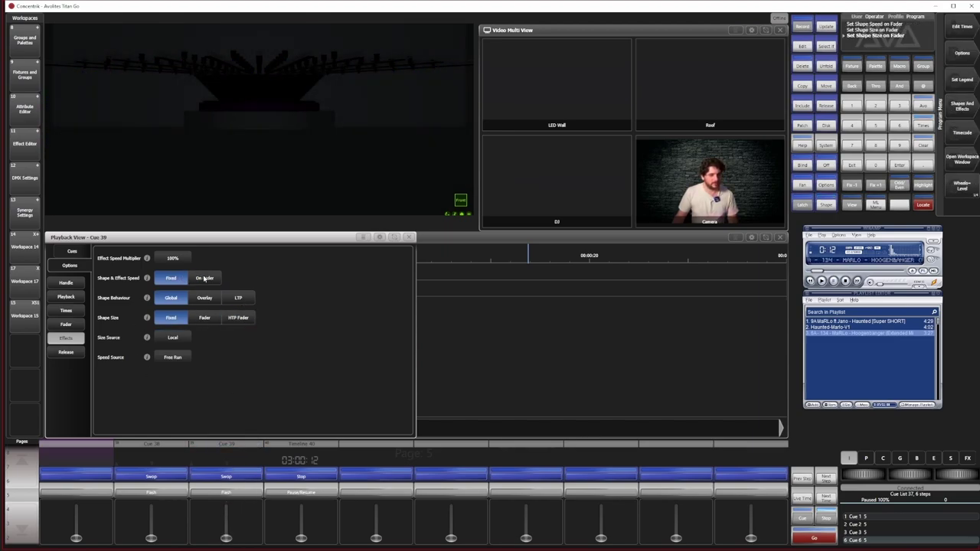
click(205, 279)
drag(225, 539, 228, 532)
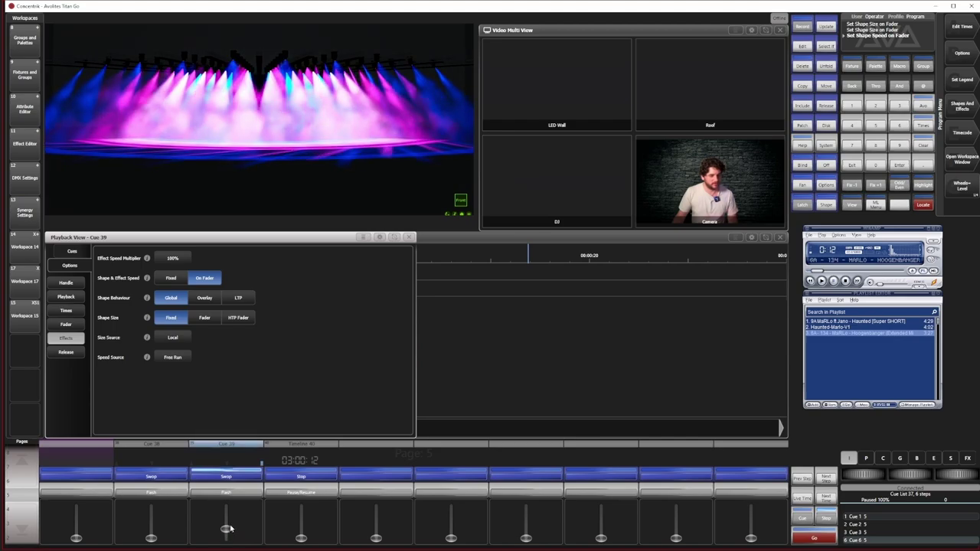
click(409, 236)
drag(227, 526, 227, 539)
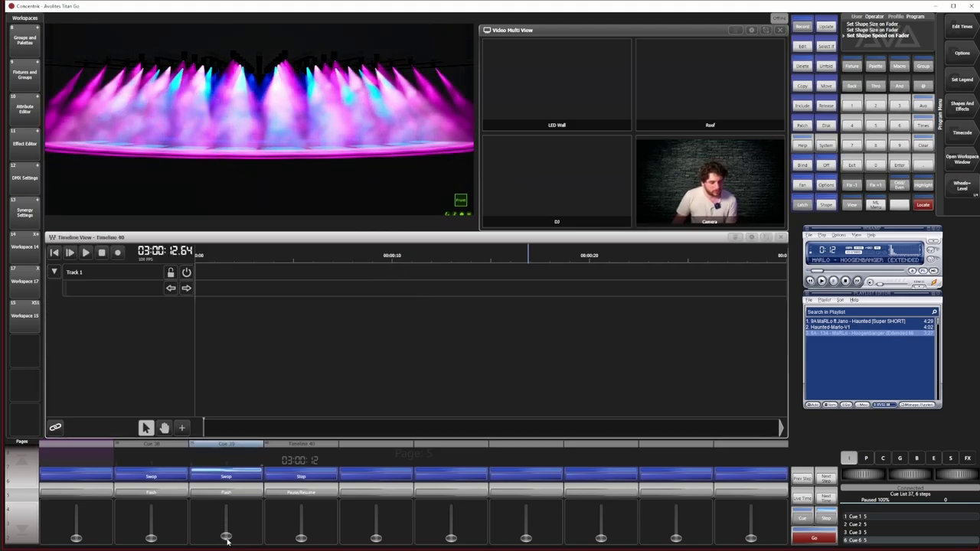
Start live recording on the timeline and capture Cue 38's fader being raised partway, up to full and back to zero.
click(118, 253)
click(118, 254)
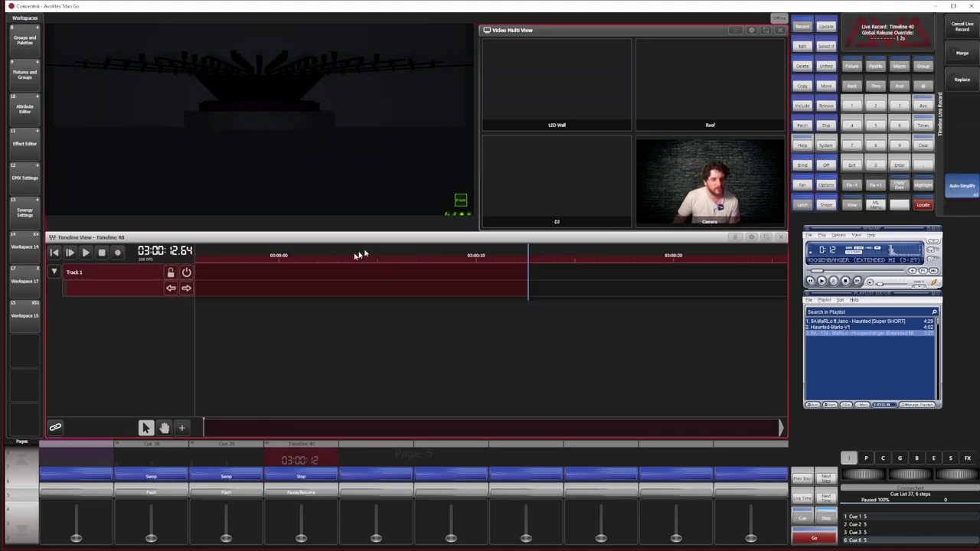
click(339, 257)
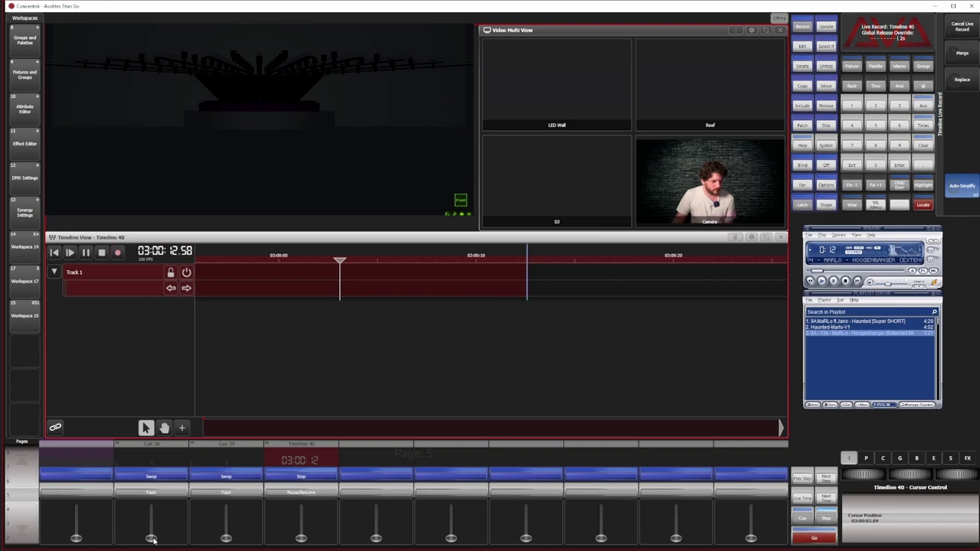
mouse_move(152, 539)
mouse_down()
mouse_move(153, 511)
mouse_move(153, 520)
mouse_up()
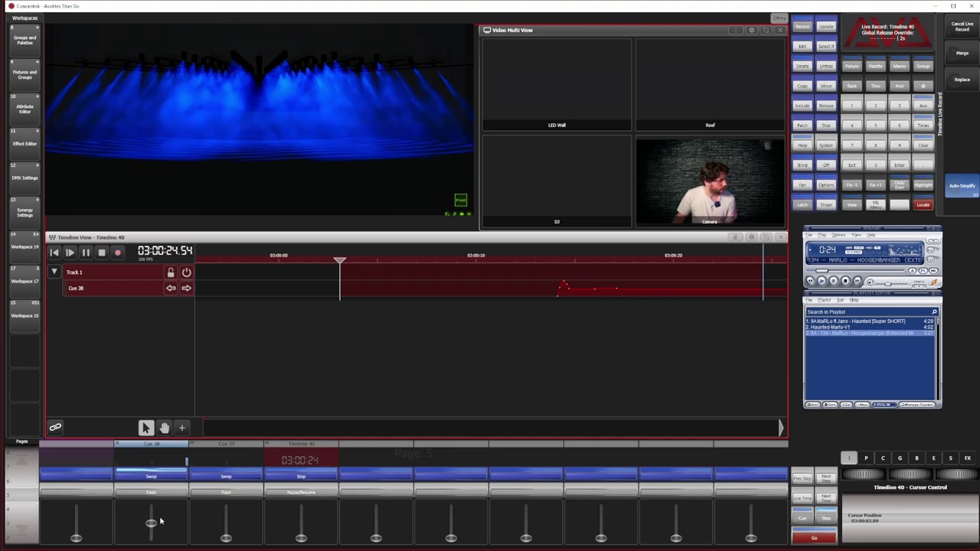
drag(160, 519, 171, 496)
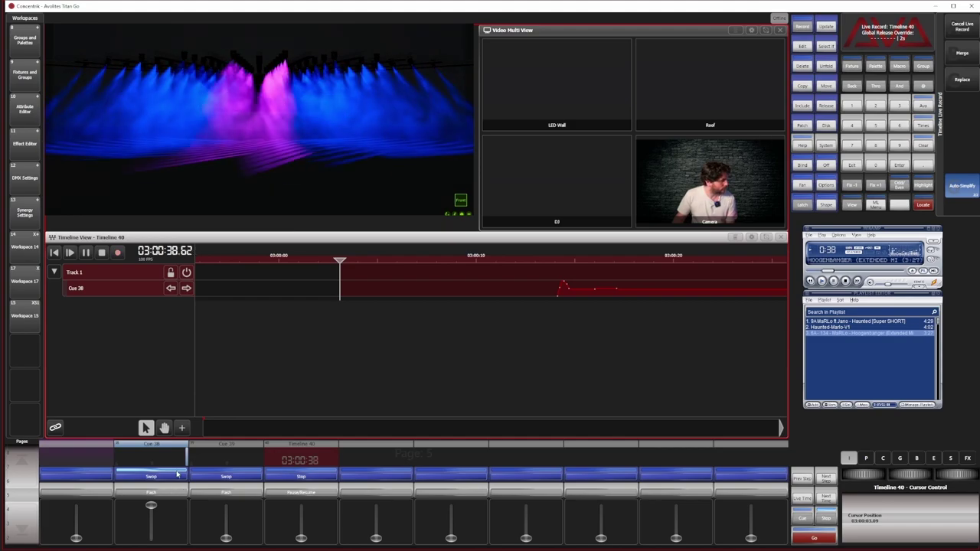
drag(151, 508, 150, 535)
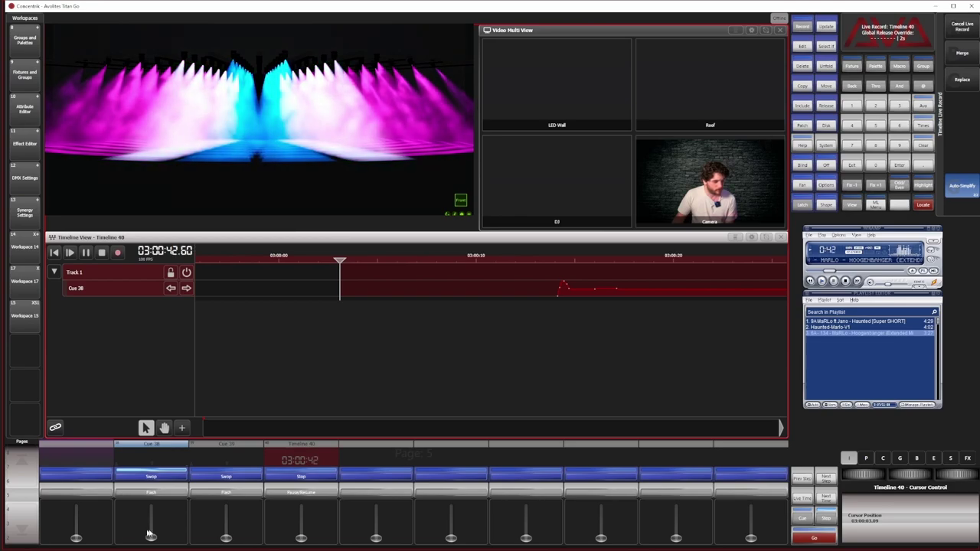
Record Cue 39's fader being raised partway, stop the song and merge the live recording into the timeline.
mouse_move(226, 539)
mouse_down()
mouse_move(226, 513)
mouse_move(227, 524)
mouse_up()
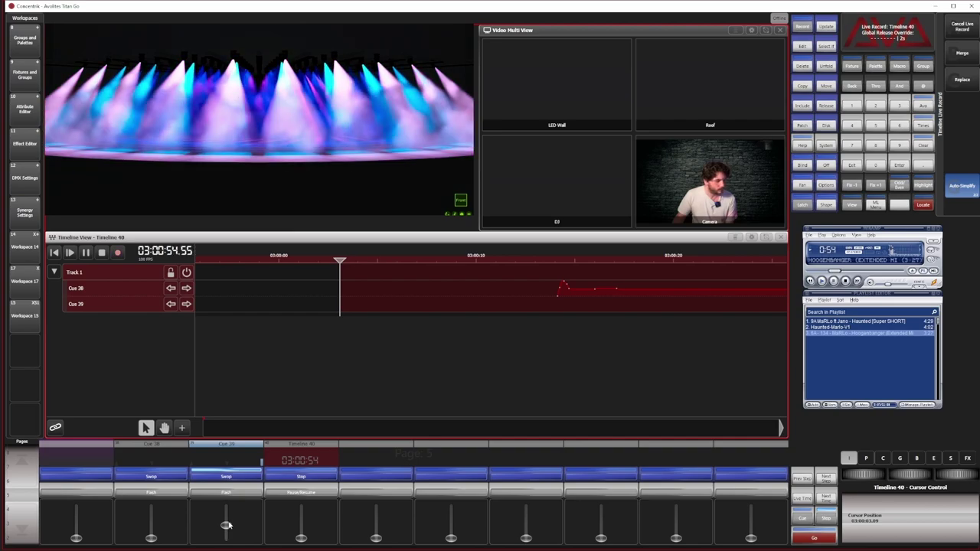
click(846, 281)
click(961, 62)
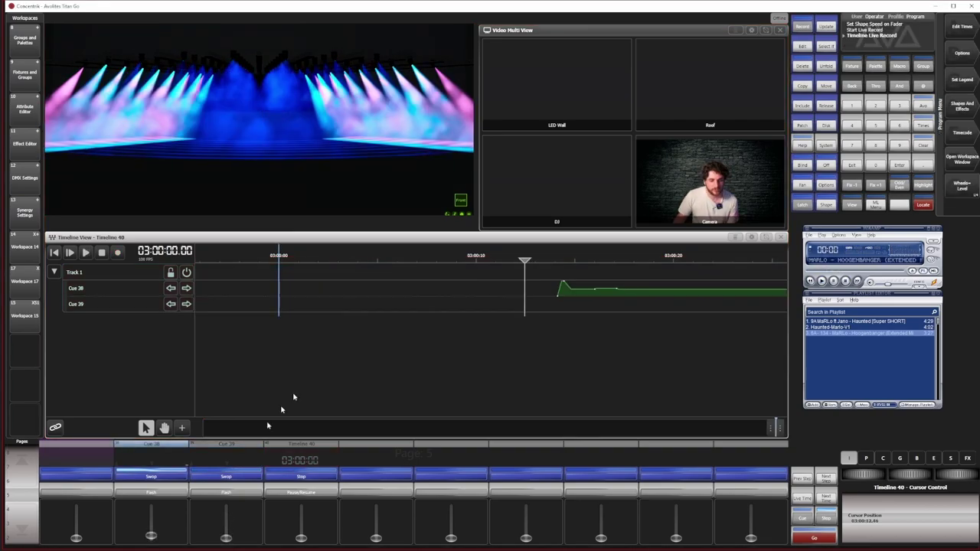
Release the playbacks and replay the song to review the timeline's recorded fader moves, pausing at about 03:00:40.
click(826, 105)
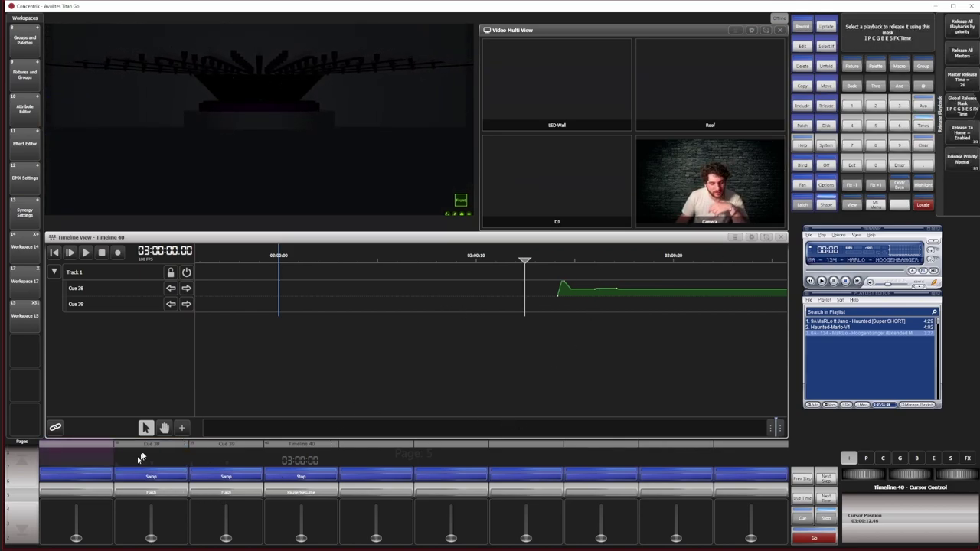
click(823, 281)
click(526, 261)
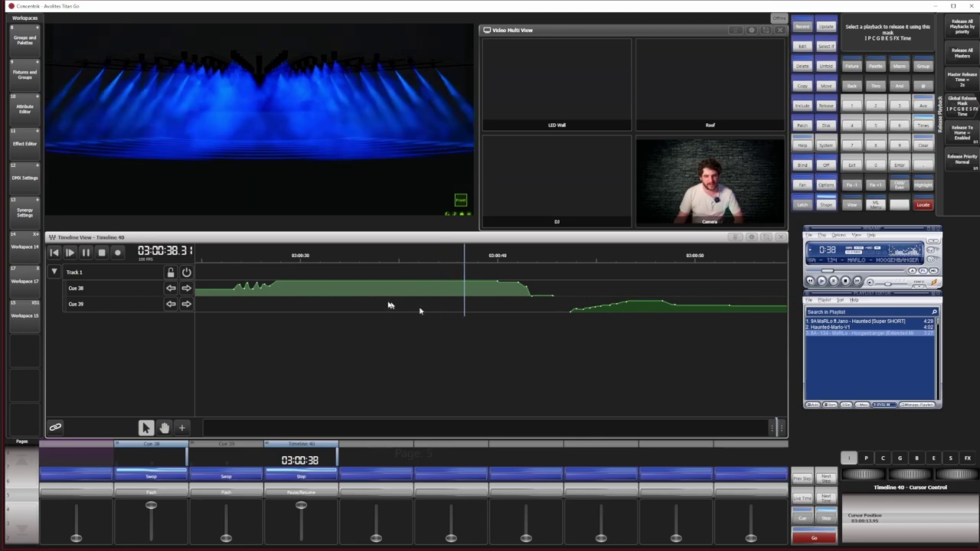
click(833, 281)
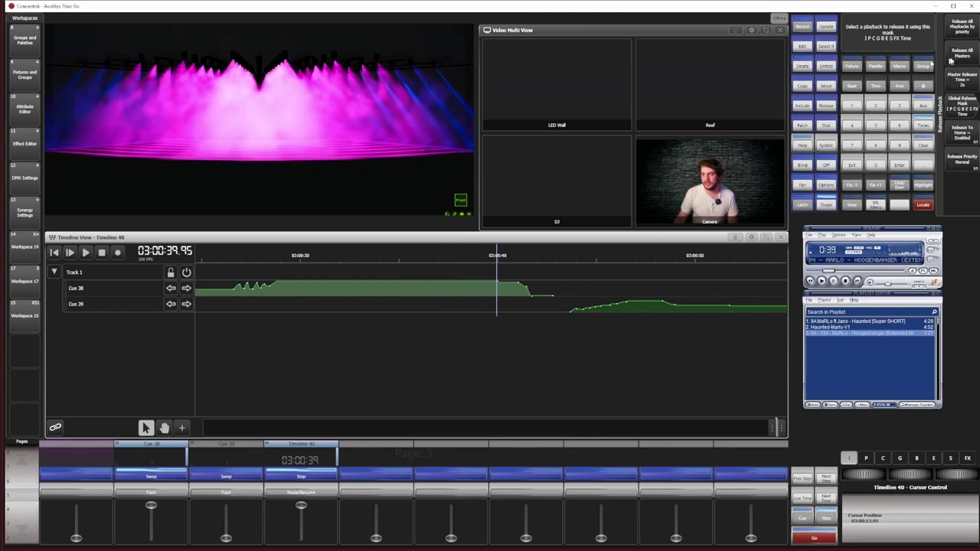
Delete the fade-out triggers near the end of Cue 38's curve and move its final zero-level trigger to 03:00:42.02.
click(801, 66)
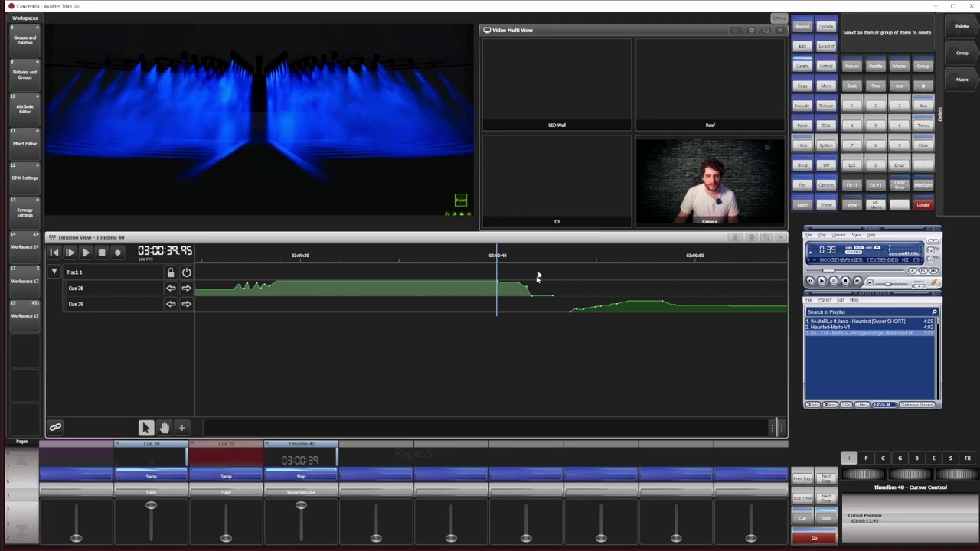
click(509, 307)
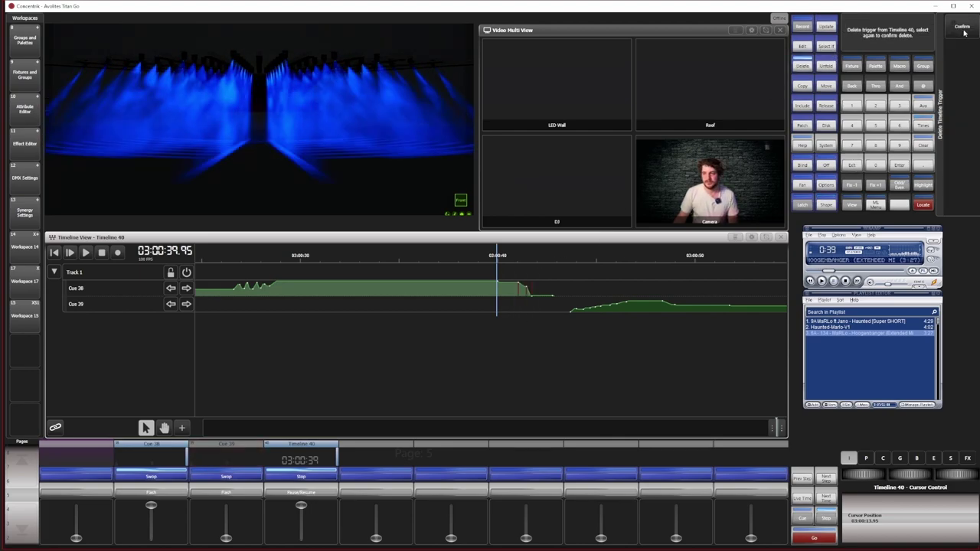
click(964, 31)
click(541, 302)
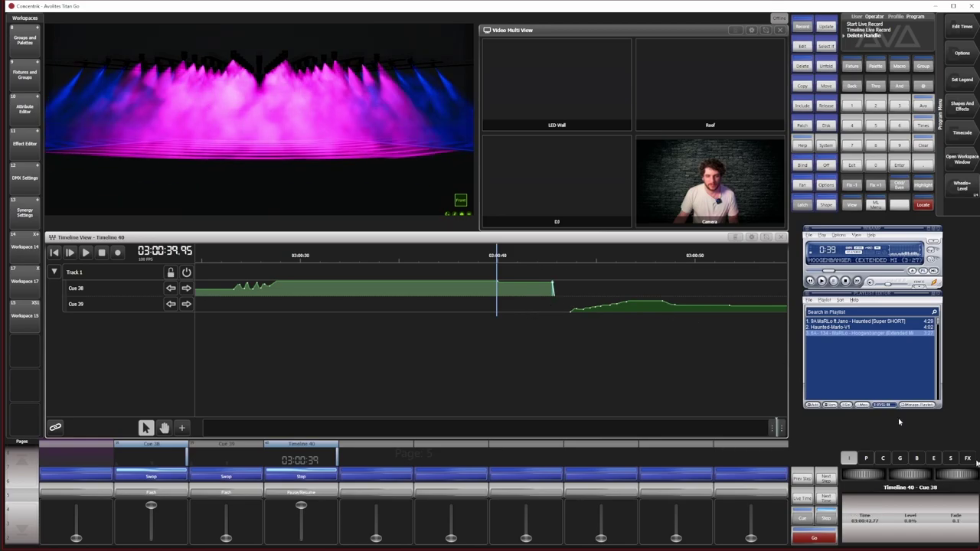
mouse_move(866, 477)
mouse_down()
mouse_move(846, 478)
mouse_move(860, 478)
mouse_up()
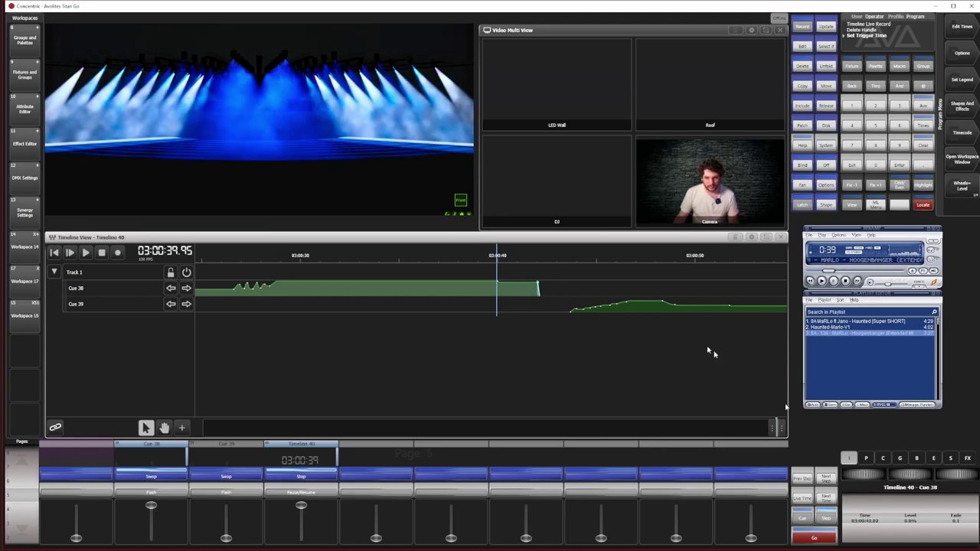
Move Cue 38's final zero-level trigger to just after 03:00:40 and play the song around that point to check it.
click(822, 281)
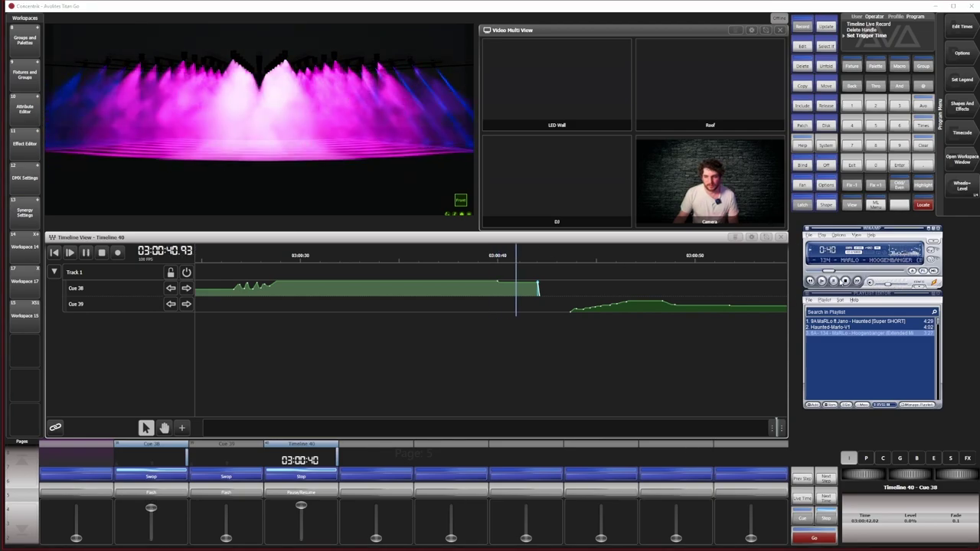
click(847, 282)
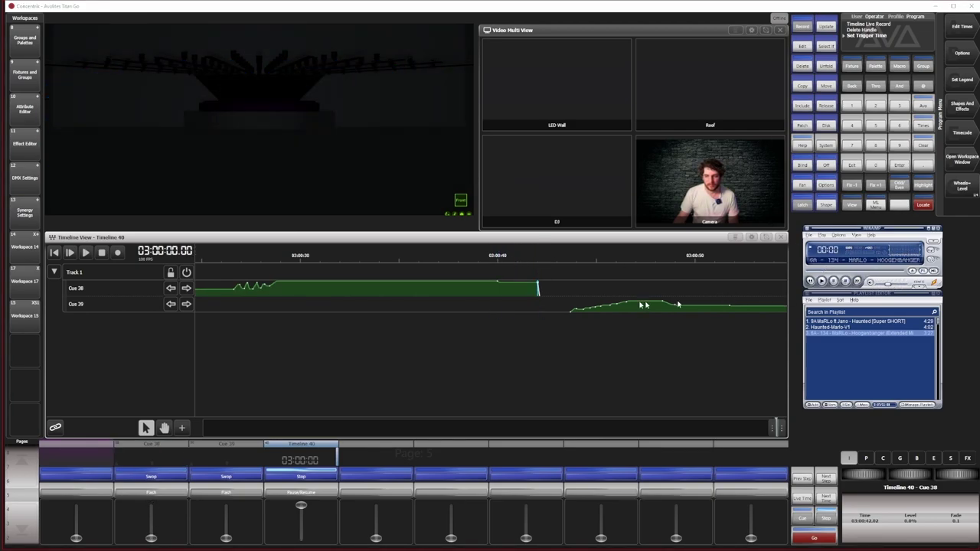
drag(864, 480, 855, 476)
click(503, 261)
drag(500, 262, 482, 259)
click(819, 282)
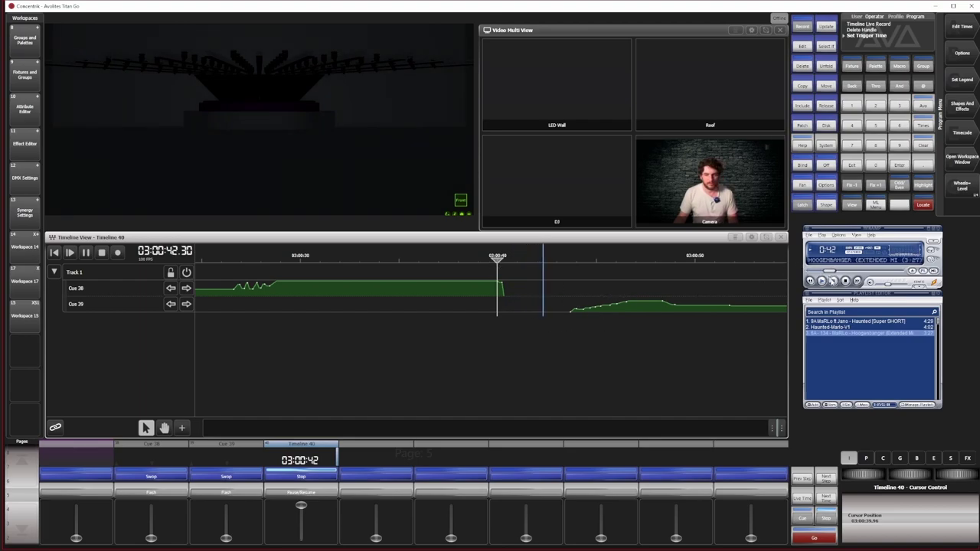
click(846, 282)
Delete the group of ramp triggers along the rising start of Cue 39's curve.
click(562, 260)
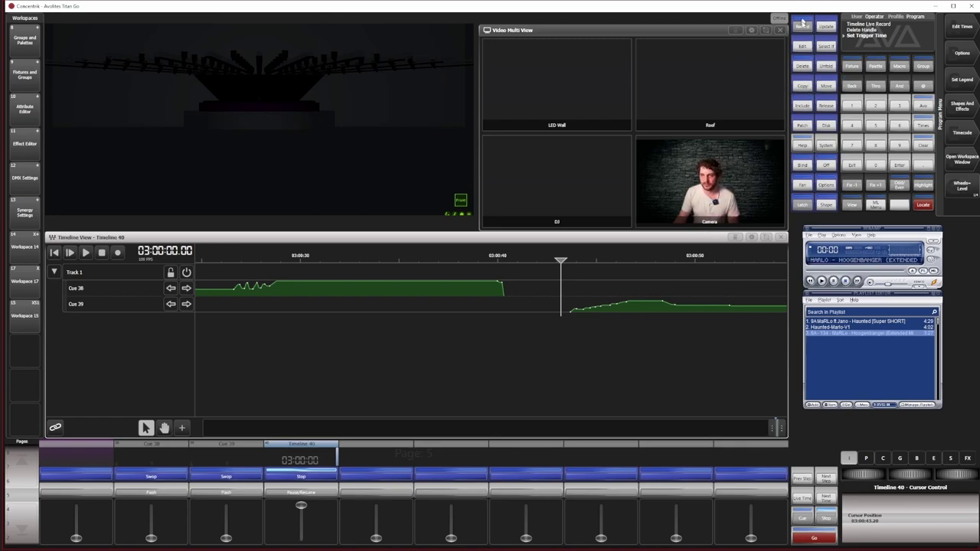
click(803, 66)
drag(670, 294, 577, 326)
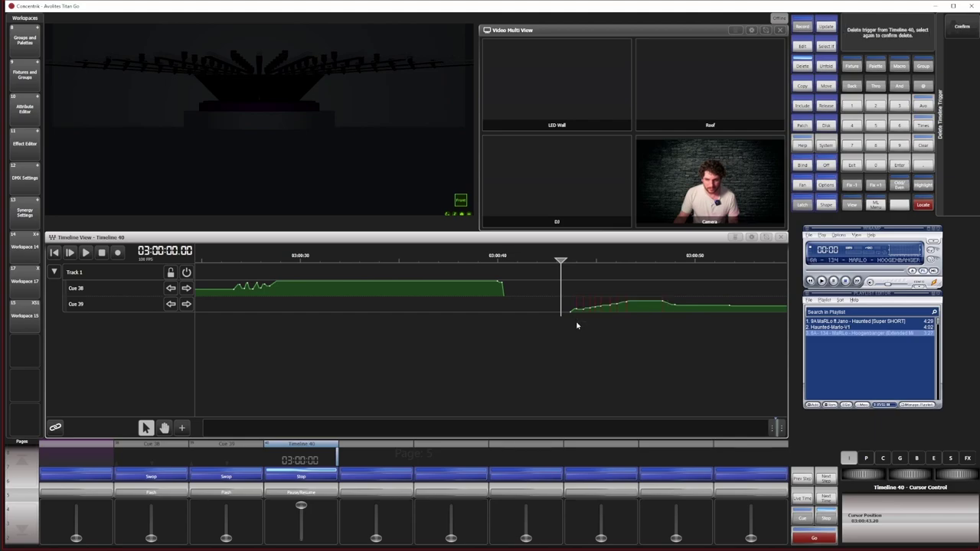
click(963, 31)
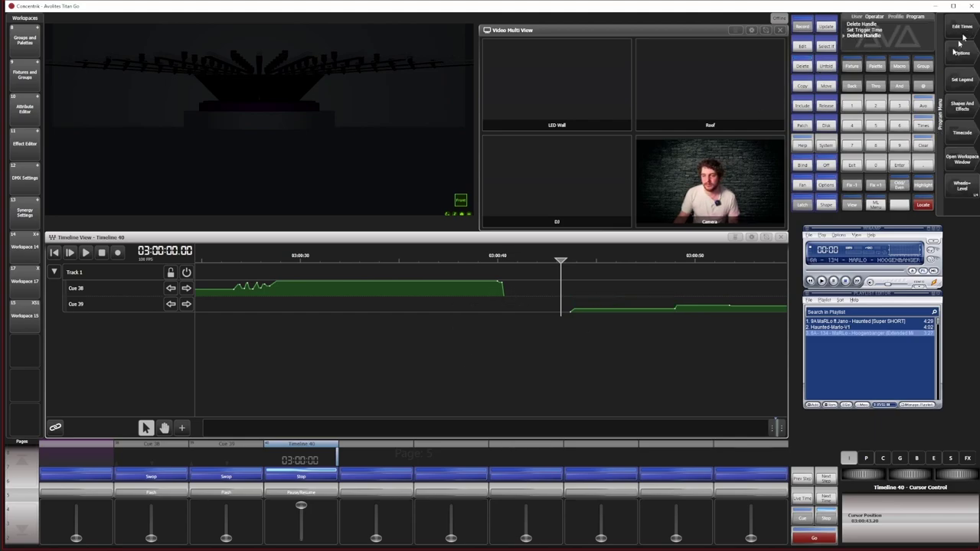
Raise Cue 39's starting level to full and move the following drop in level to about 03:00:44.5.
click(567, 307)
drag(906, 479, 939, 479)
drag(686, 276, 656, 317)
drag(868, 475, 844, 475)
Play from about 03:00:39 to locate Cue 38's cut-off, and move its end triggers to start at 03:00:41.95.
click(484, 258)
click(480, 260)
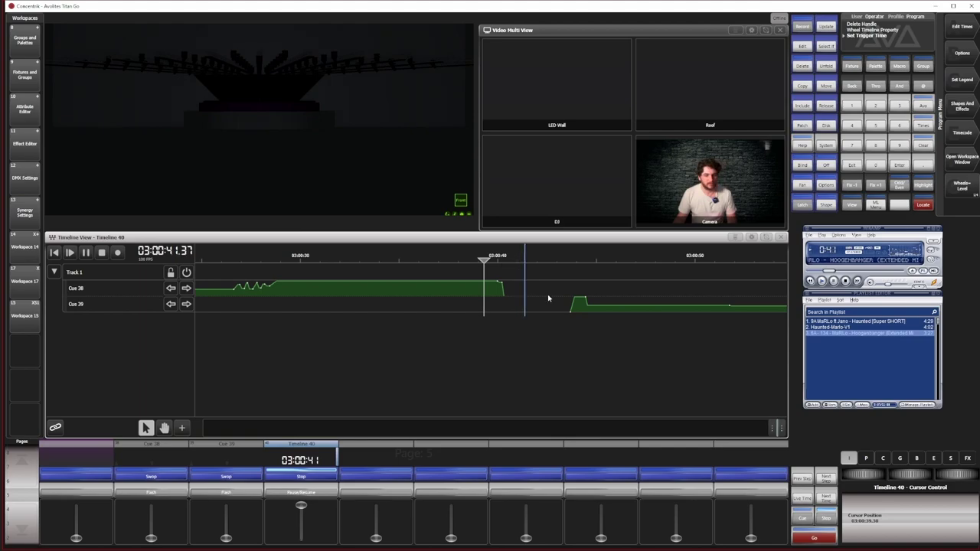
click(499, 287)
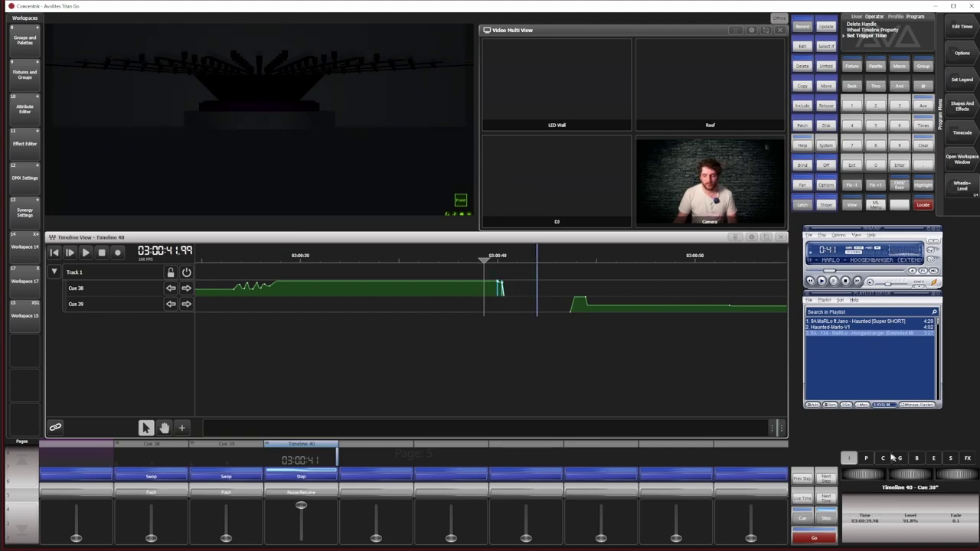
drag(862, 479, 870, 475)
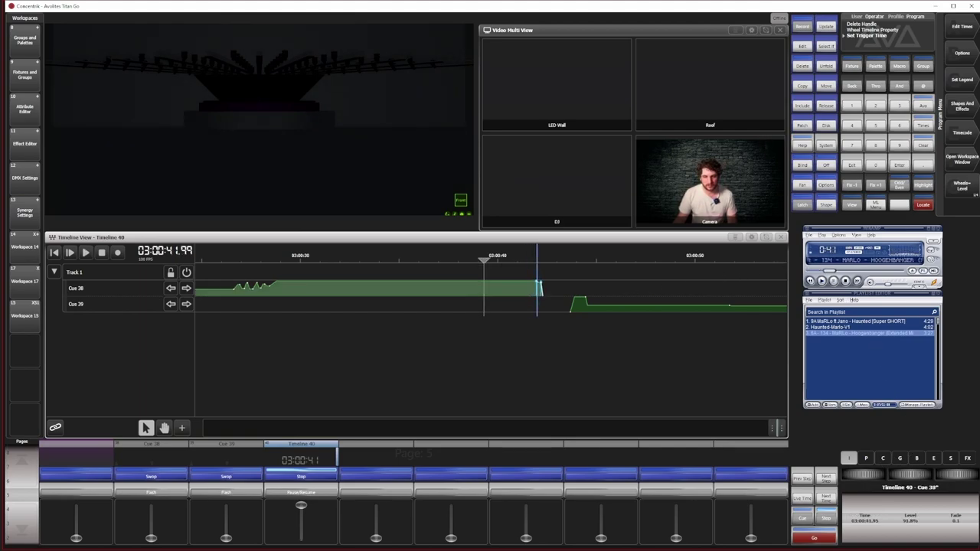
Play the song from just after 03:00:40 to check the transition from Cue 38 to Cue 39.
click(505, 259)
key(space)
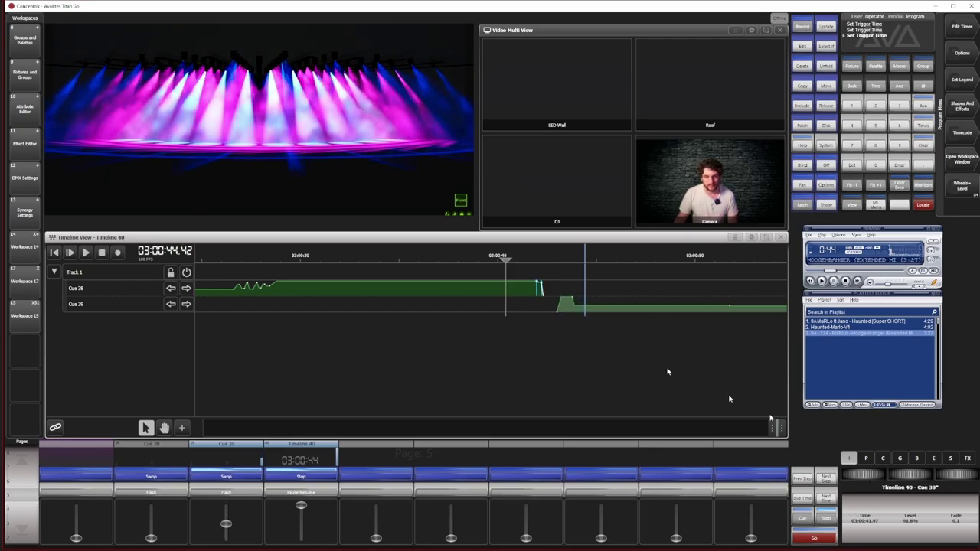
click(516, 261)
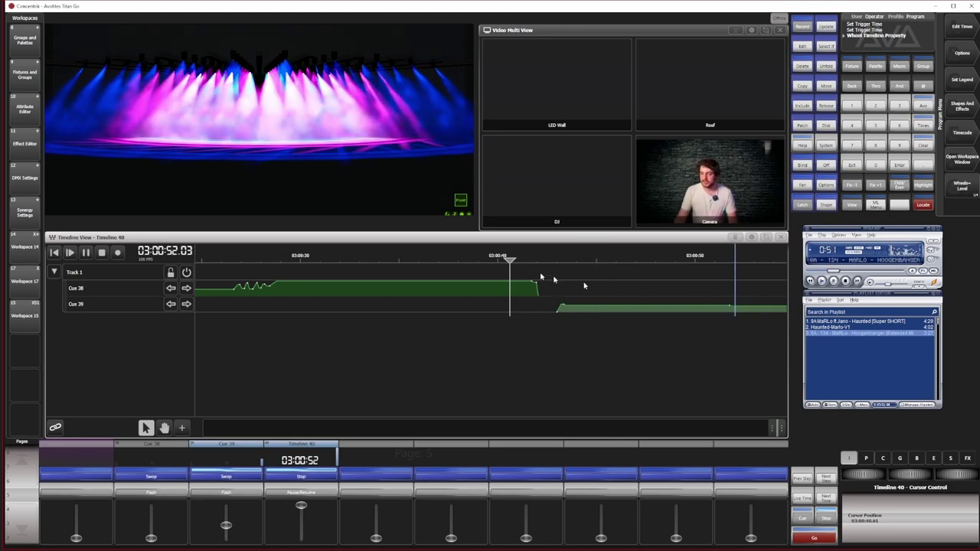
key(space)
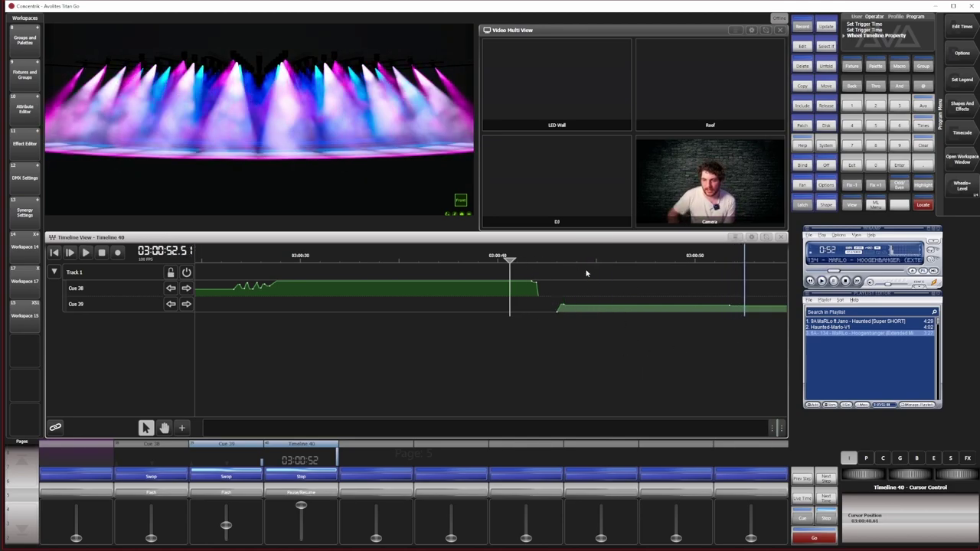
Move Cue 38's end triggers slightly earlier to start at about 03:00:41.4, and return the cursor to 03:00:39.80.
click(533, 262)
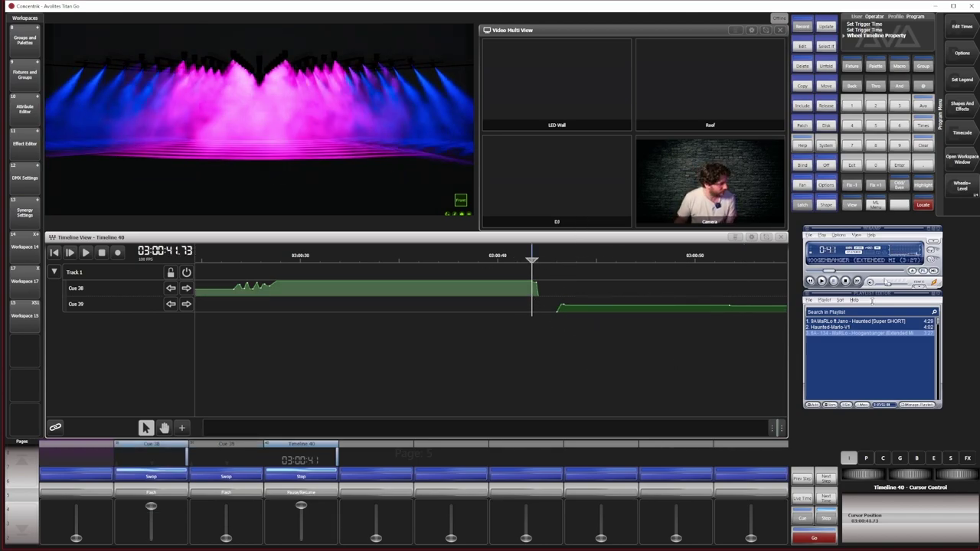
key(space)
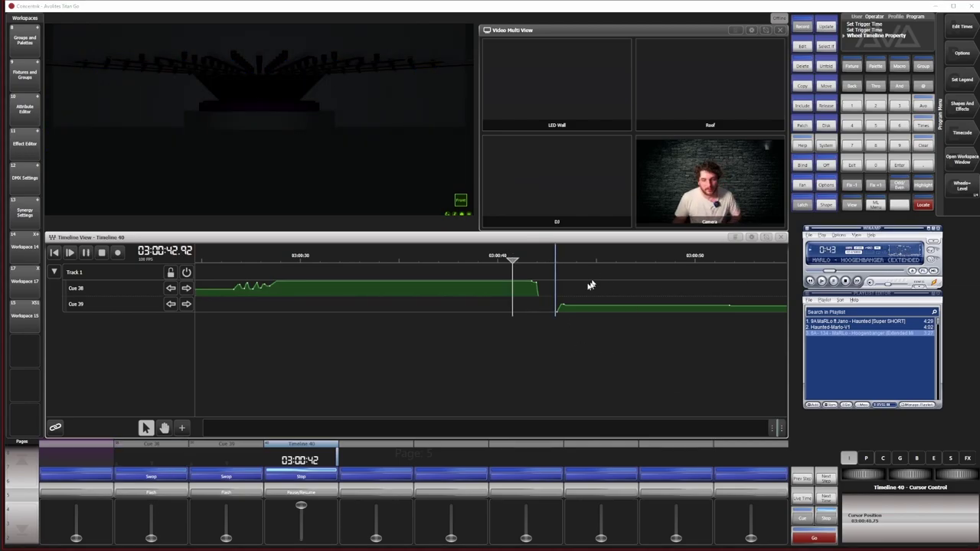
click(536, 284)
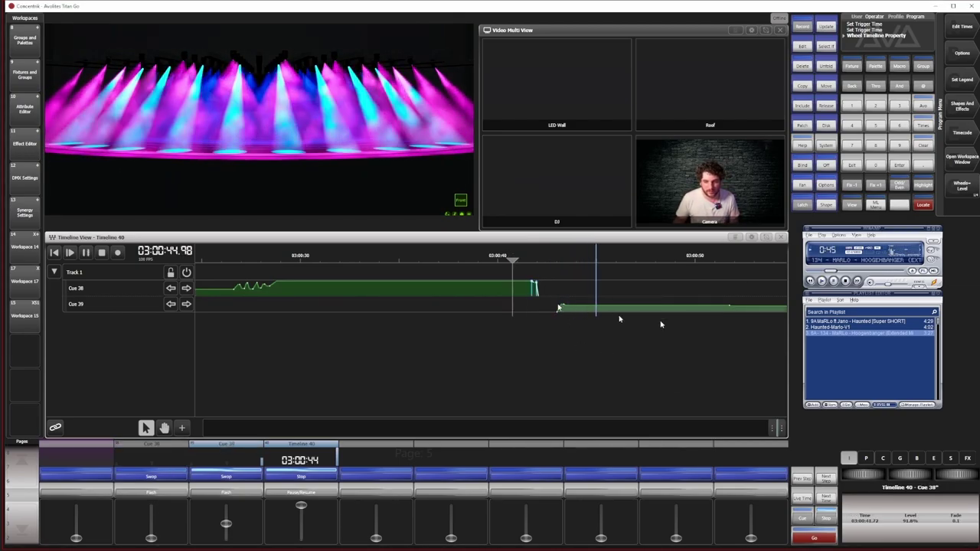
drag(863, 484, 846, 483)
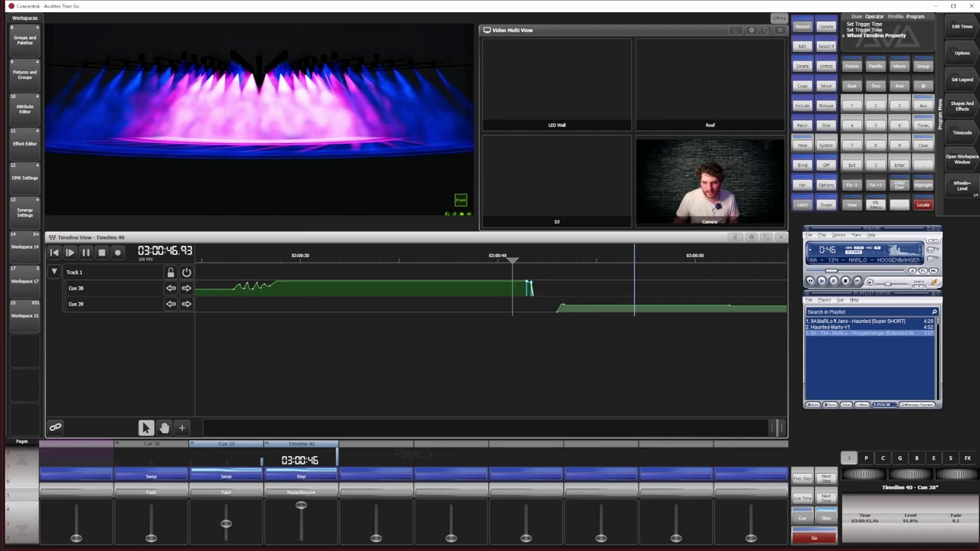
key(space)
click(495, 259)
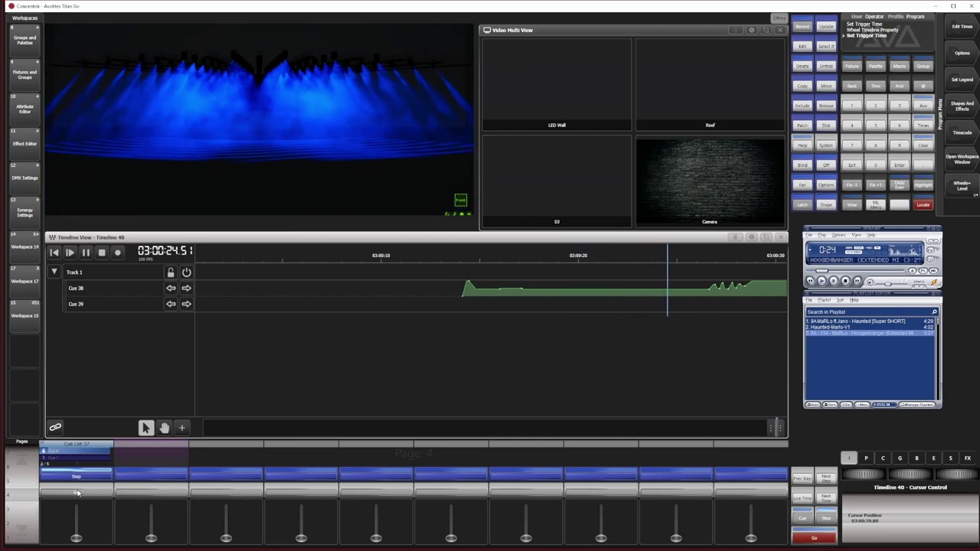
Fire successive cues of Cue List 37 to change the visualiser's camera view while the timeline plays.
click(77, 492)
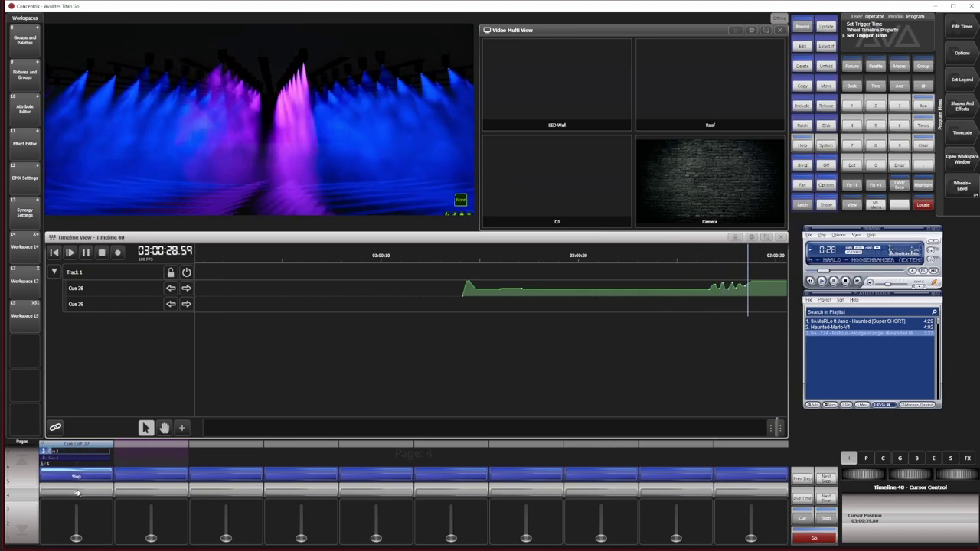
click(76, 492)
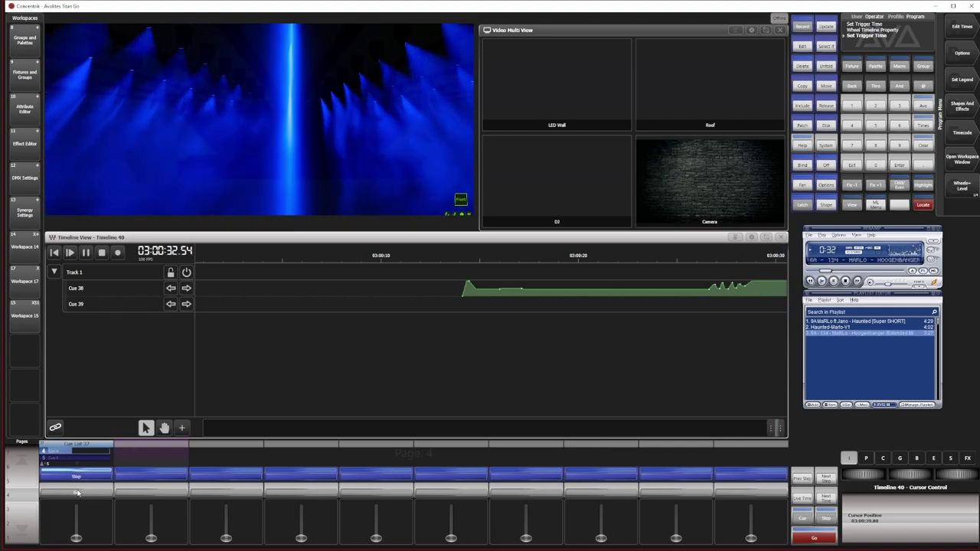
click(77, 492)
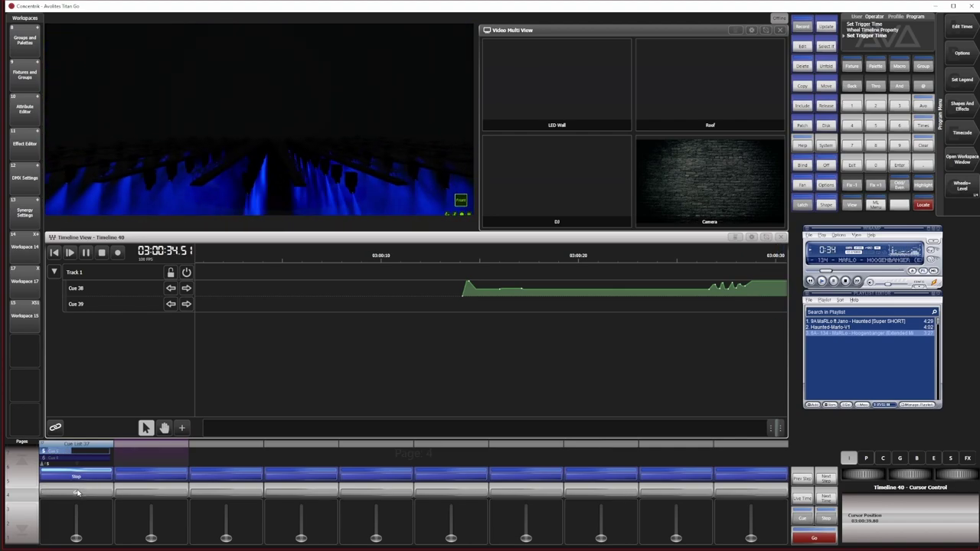